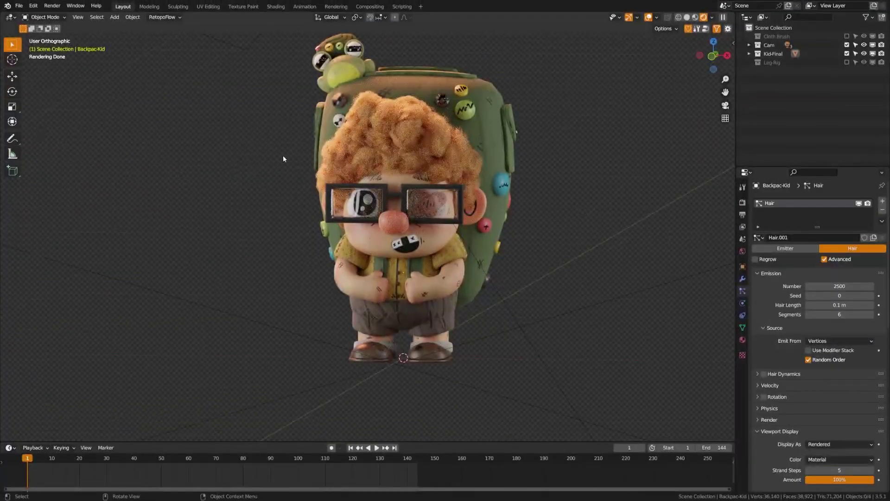
# - From the front view, duplicate the Body mesh in place as Body.001
pyautogui.moveTo(283, 159); pyautogui.dragTo(364, 309, button='middle')
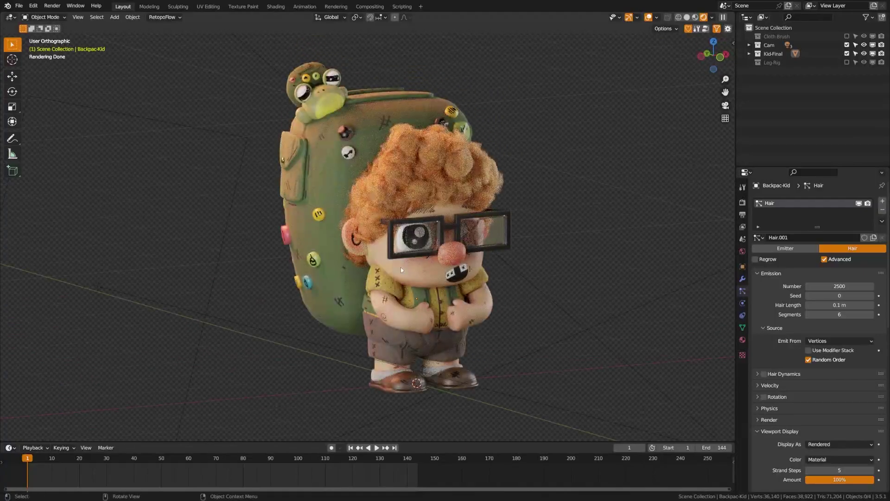
pyautogui.scroll(3, 366, 324)
pyautogui.scroll(2, 364, 309)
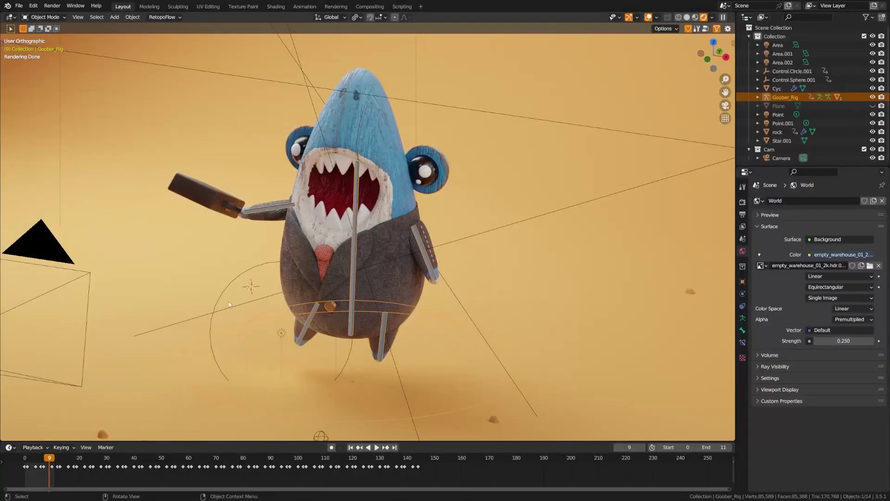
pyautogui.moveTo(229, 305); pyautogui.dragTo(371, 320, button='middle')
pyautogui.scroll(3, 347, 302)
pyautogui.scroll(-5, 339, 197)
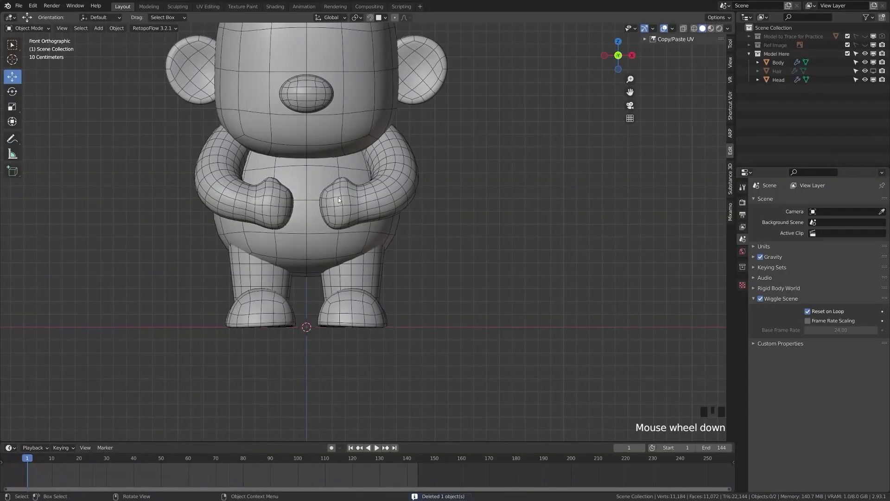
pyautogui.moveTo(338, 197); pyautogui.dragTo(385, 253, button='middle')
pyautogui.press('KP_1')
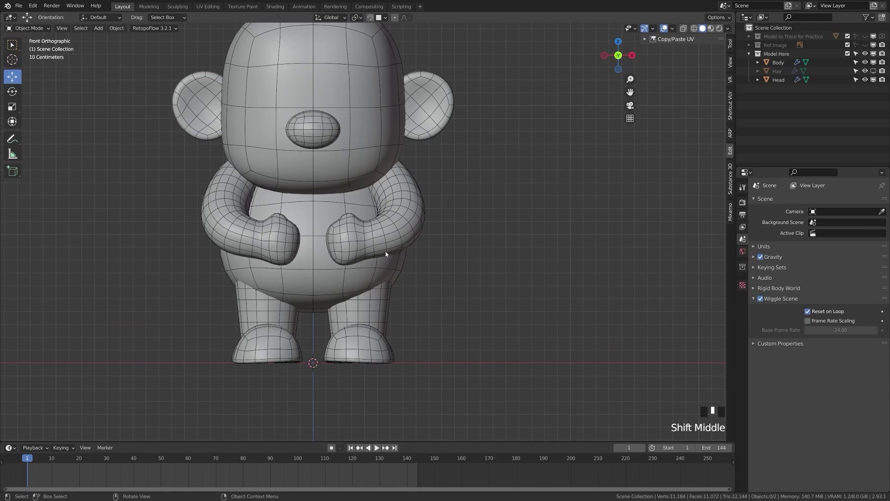
pyautogui.click(306, 248)
pyautogui.hotkey('shift', 'd')
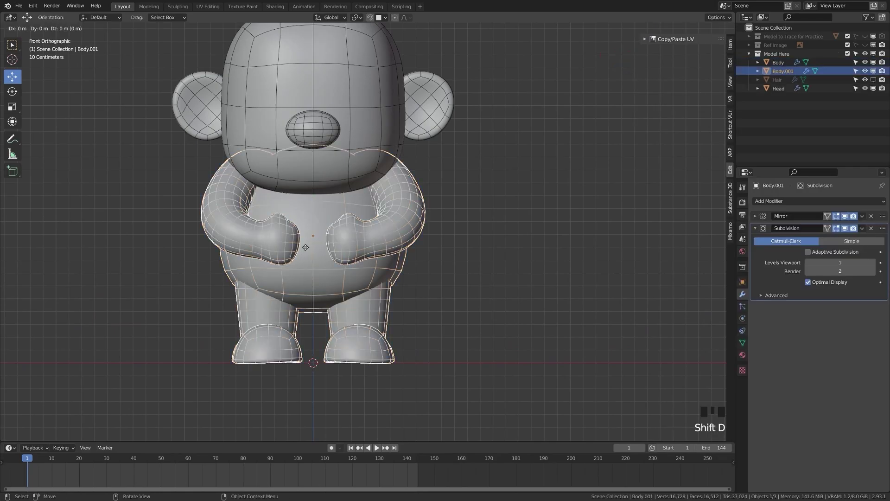
pyautogui.rightClick(306, 248)
# - Hide the original Body in the Outliner and toggle the reference image on and off
pyautogui.click(864, 62)
pyautogui.click(865, 63)
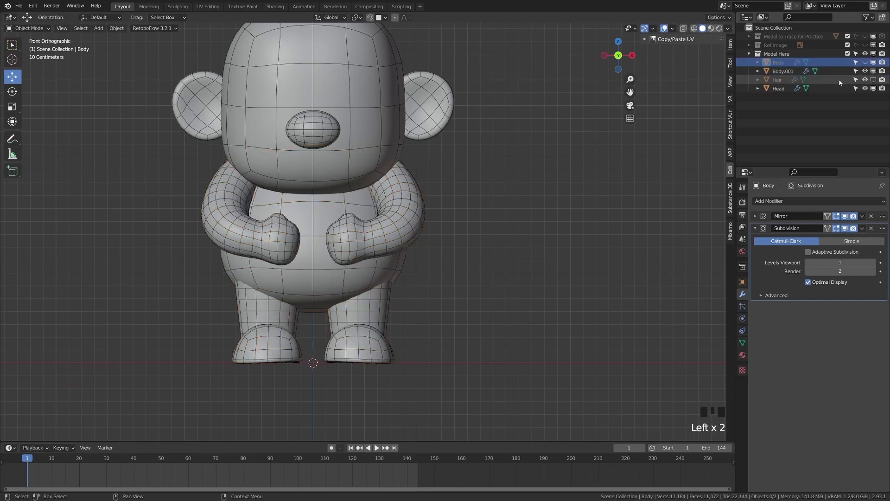
pyautogui.click(865, 45)
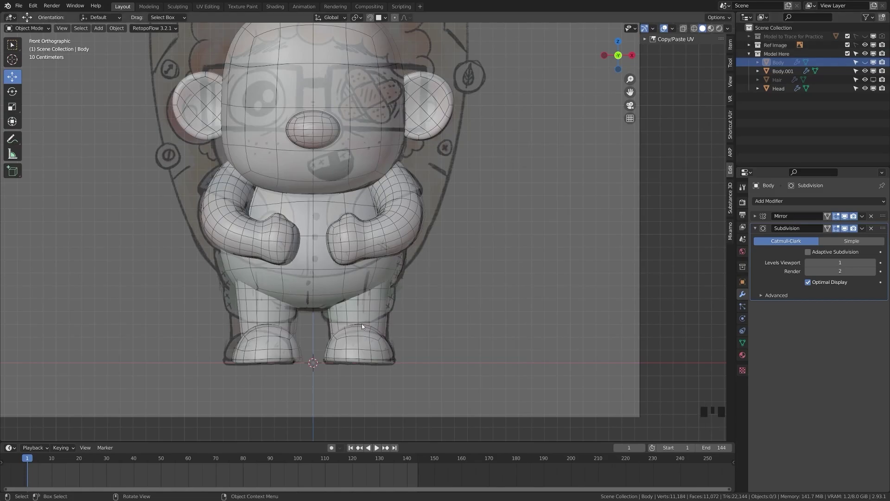
pyautogui.click(865, 45)
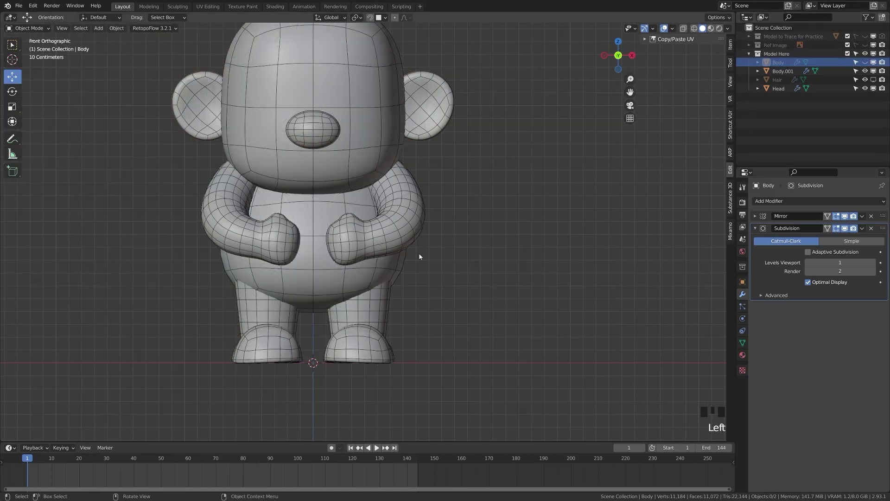
# - Rename Body.001 to 'Clothes'
pyautogui.click(783, 71)
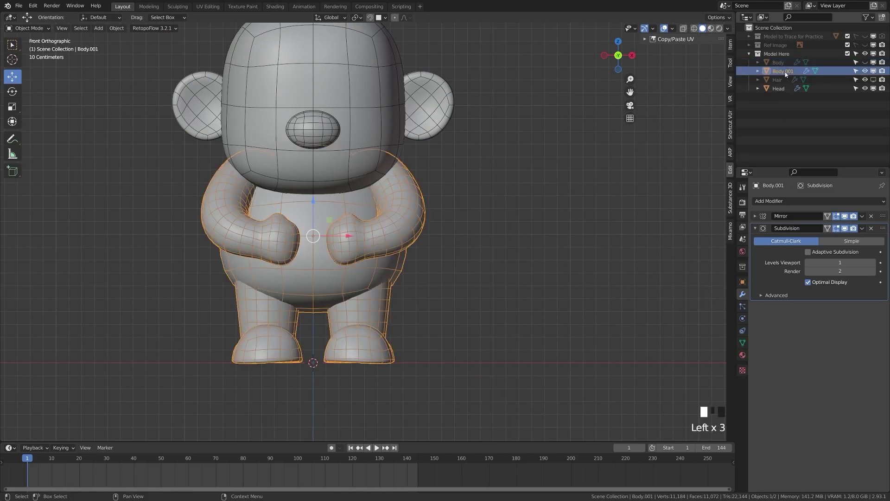
pyautogui.doubleClick(783, 71)
pyautogui.write('Clothes')
pyautogui.press('Return')
# - In Edit Mode, select the linked foot geometry and delete it
pyautogui.press('Tab')
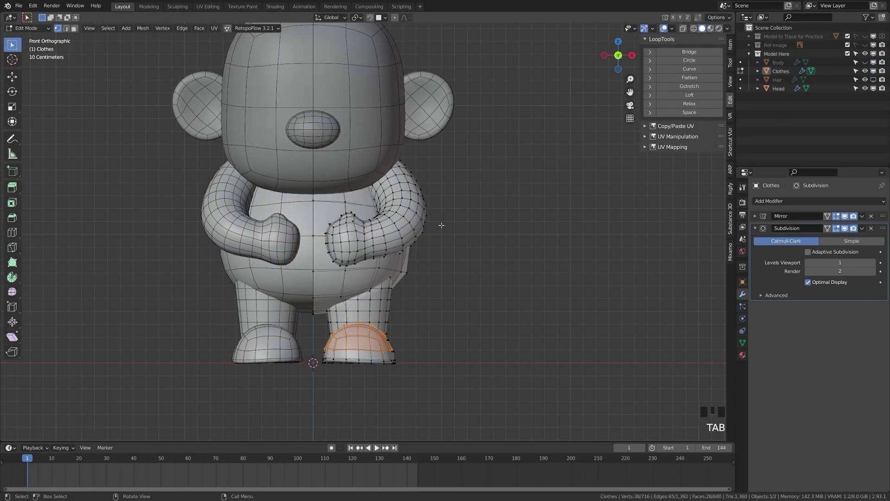
pyautogui.press('a')
pyautogui.press('l')
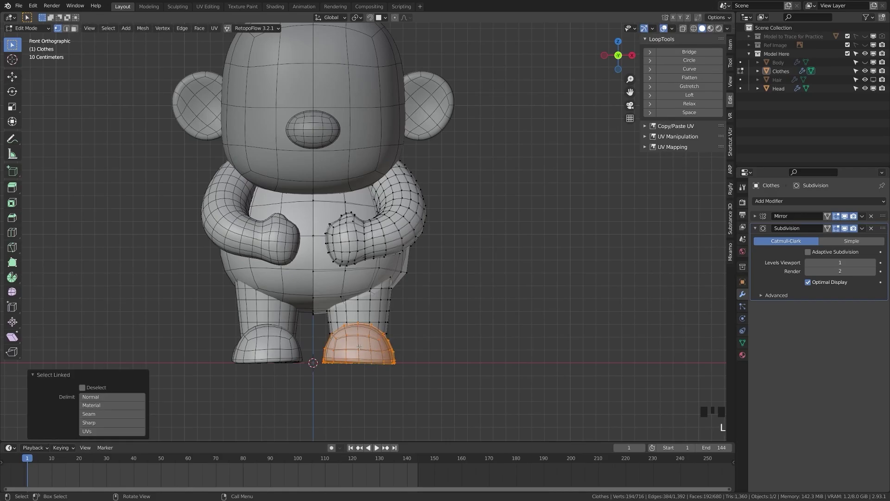
pyautogui.press('x')
pyautogui.click(334, 349)
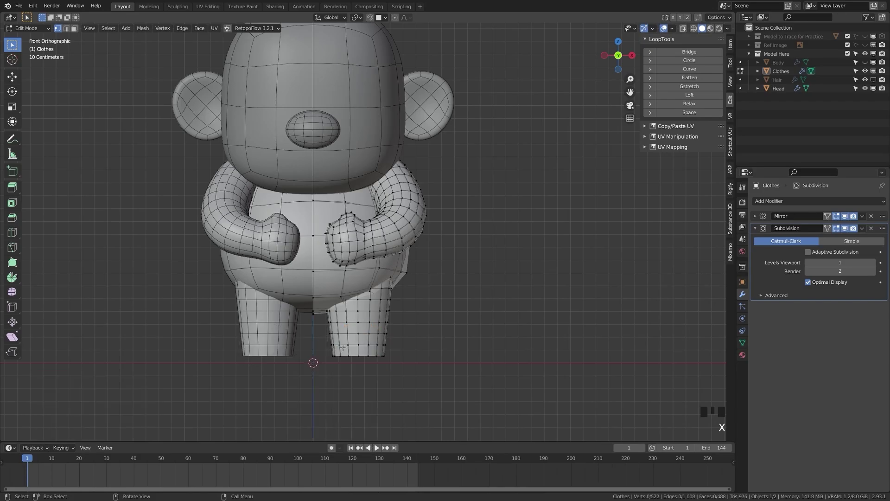
pyautogui.scroll(3, 345, 337)
pyautogui.scroll(-2, 345, 337)
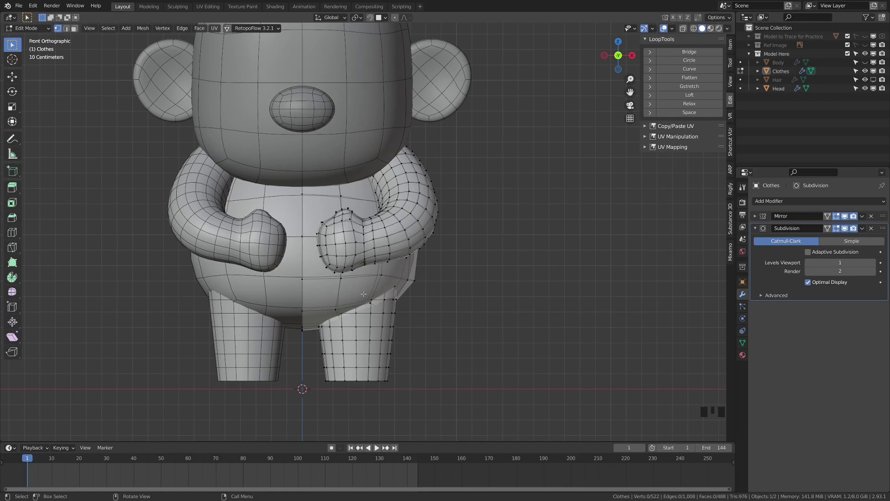
# - In edge select mode, rip the mesh apart along the upper-arm sleeve loop
pyautogui.scroll(-1, 364, 293)
pyautogui.scroll(3, 364, 293)
pyautogui.keyDown('shift'); pyautogui.moveTo(363, 294); pyautogui.dragTo(351, 240, button='middle'); pyautogui.keyUp('shift')
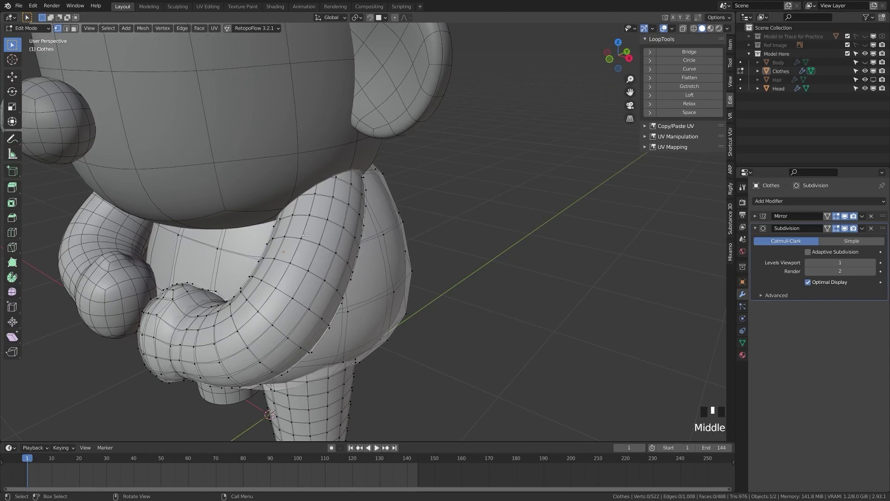
pyautogui.click(67, 29)
pyautogui.keyDown('alt'); pyautogui.keyDown('shift'); pyautogui.click(326, 242); pyautogui.keyUp('shift'); pyautogui.keyUp('alt')
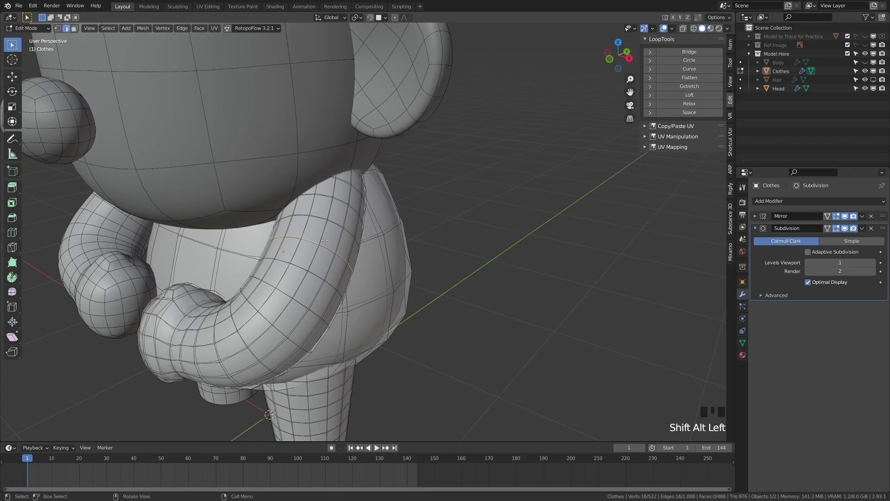
pyautogui.press('v')
pyautogui.rightClick(333, 244)
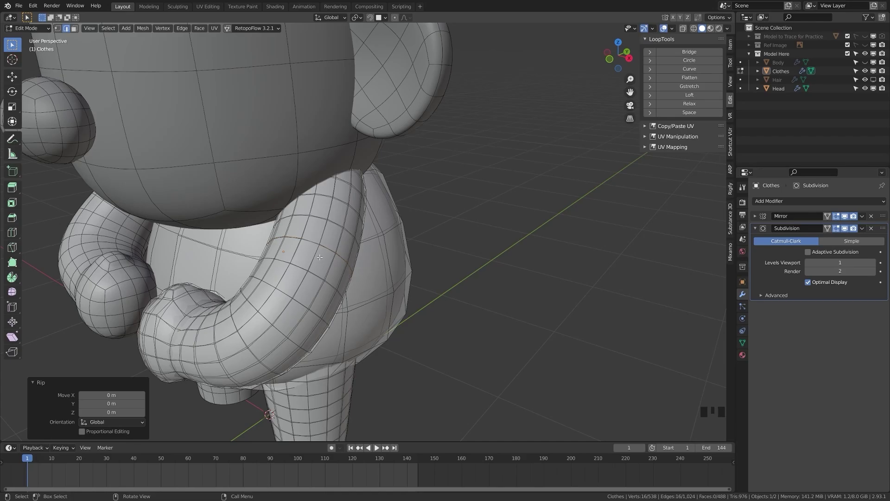
# - Select the separated arm piece and delete it, leaving a short sleeve
pyautogui.press('a')
pyautogui.press('a')
pyautogui.press('a')
pyautogui.press('a')
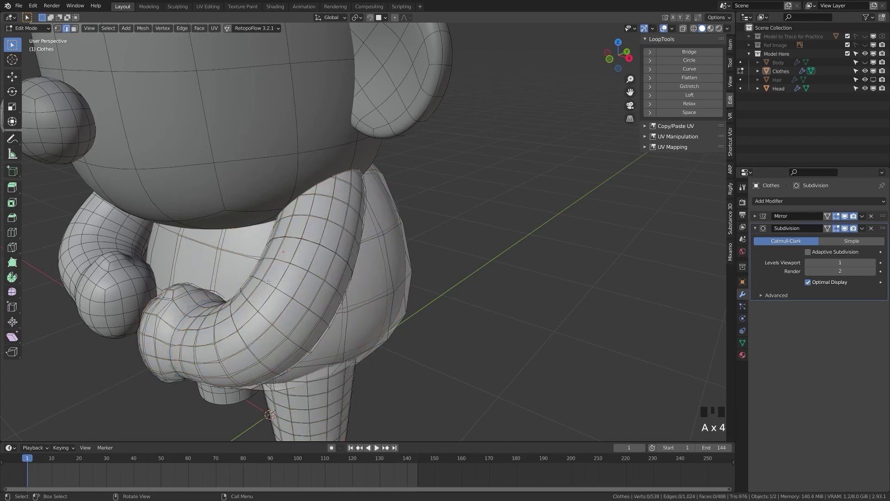
pyautogui.press('l')
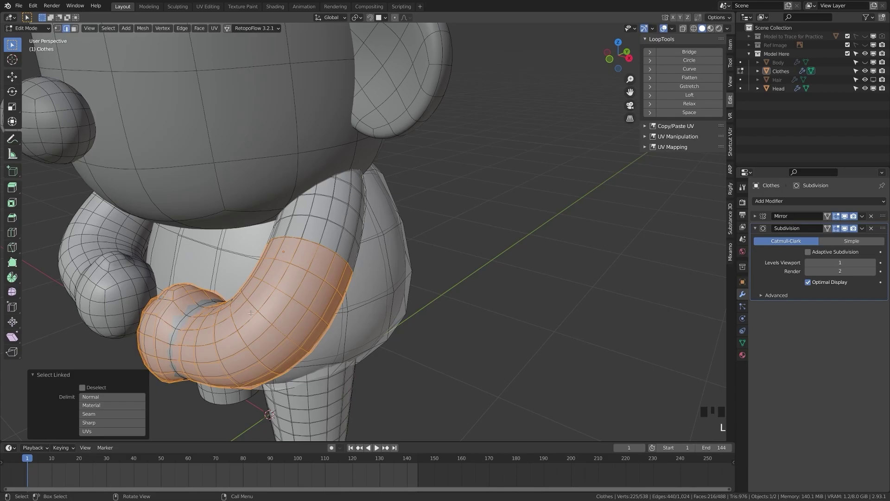
pyautogui.press('x')
pyautogui.click(240, 329)
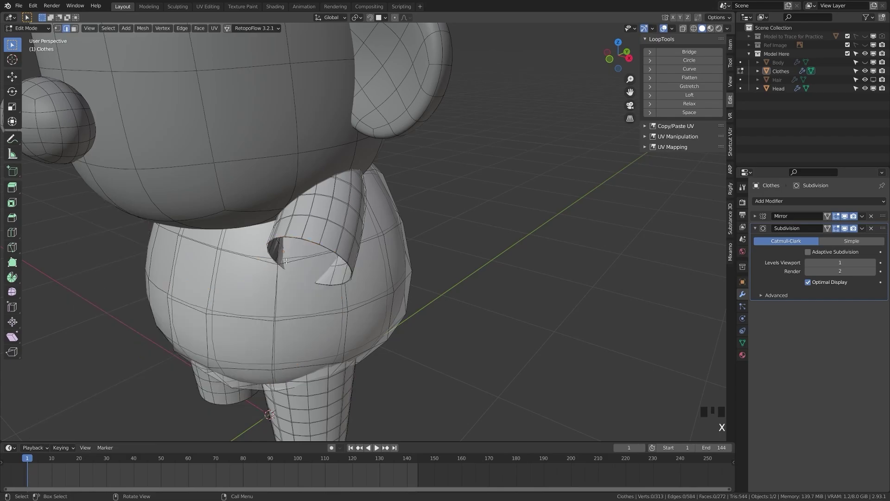
pyautogui.moveTo(340, 225); pyautogui.dragTo(317, 263, button='middle')
pyautogui.scroll(-2, 340, 227)
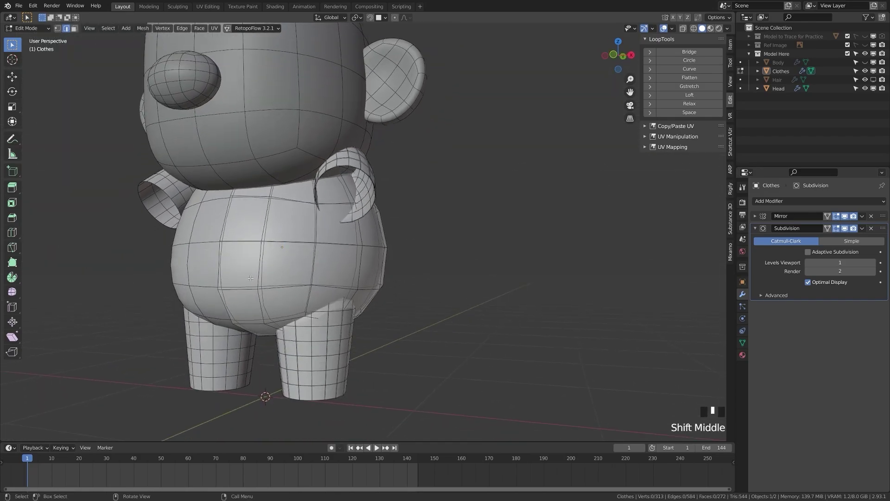
# - Rip the mesh along the lower waist loop and delete the upper torso faces
pyautogui.keyDown('alt'); pyautogui.keyDown('shift'); pyautogui.click(298, 285); pyautogui.keyUp('shift'); pyautogui.keyUp('alt')
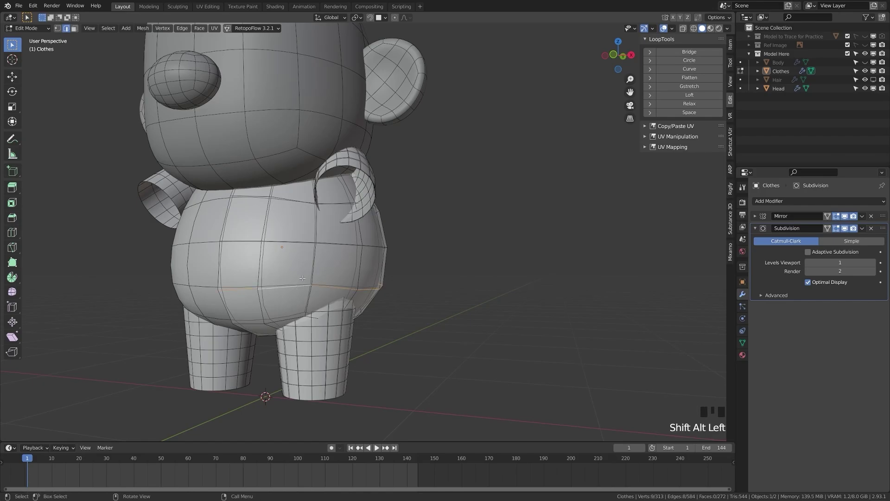
pyautogui.press('v')
pyautogui.press('a')
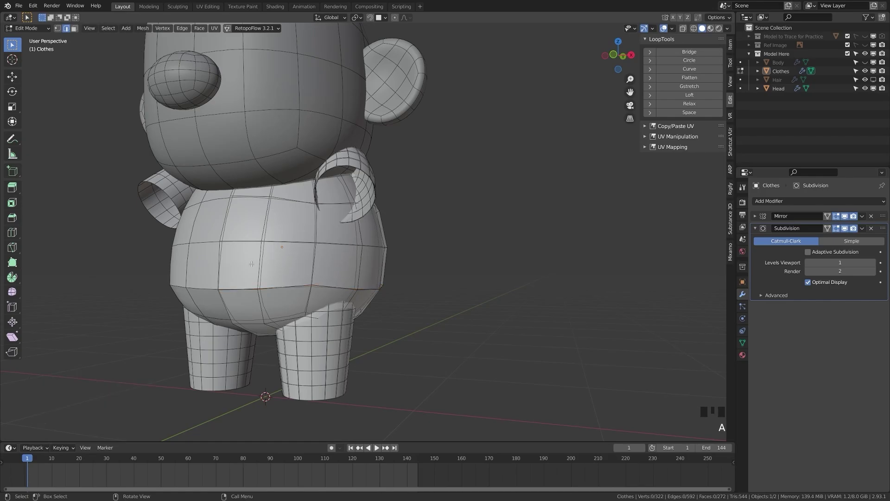
pyautogui.press('l')
pyautogui.press('x')
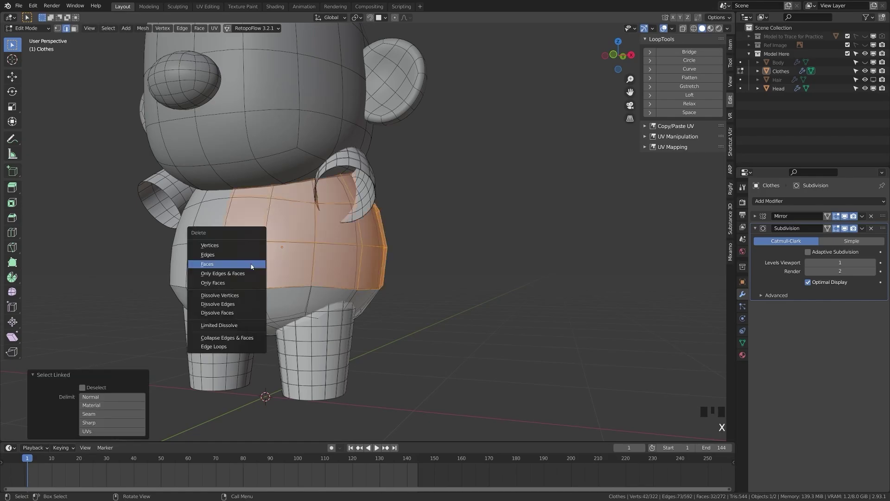
pyautogui.click(247, 267)
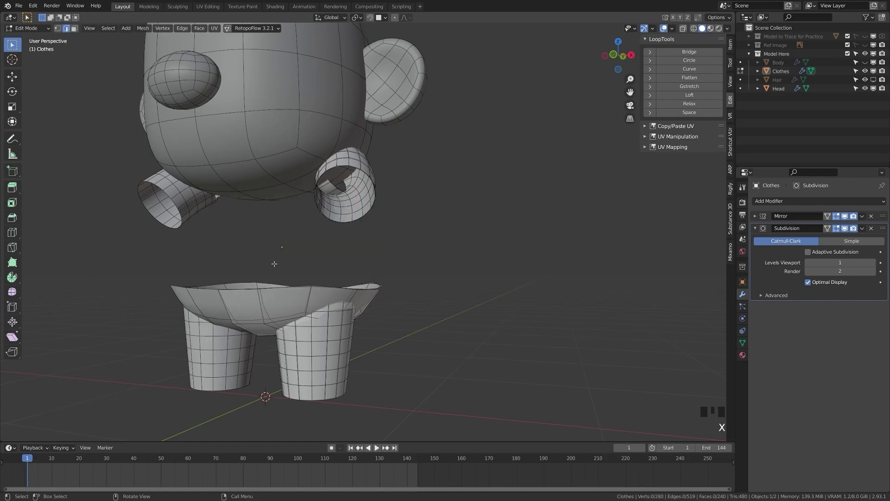
# - From the front view, flatten the shorts' top edge loop to 0.510 Z scale
pyautogui.moveTo(279, 262); pyautogui.dragTo(305, 298, button='middle')
pyautogui.press('KP_1')
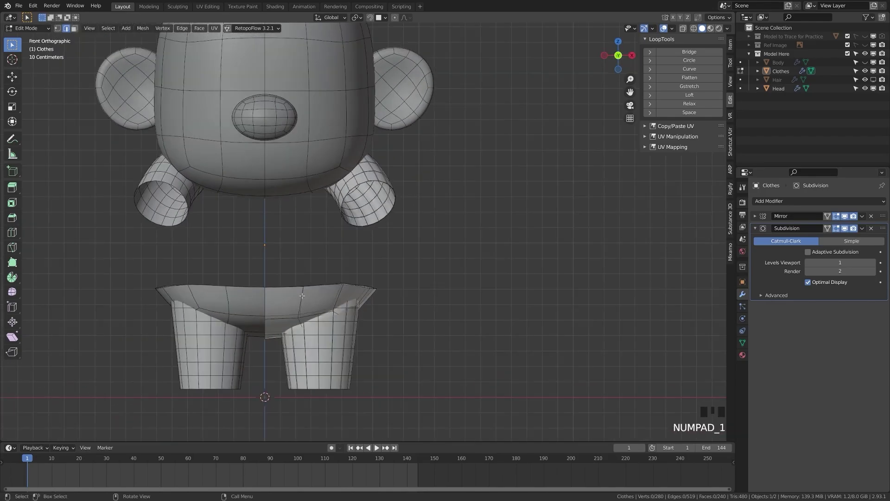
pyautogui.scroll(2, 302, 295)
pyautogui.keyDown('alt'); pyautogui.keyDown('shift'); pyautogui.click(269, 313); pyautogui.keyUp('shift'); pyautogui.keyUp('alt')
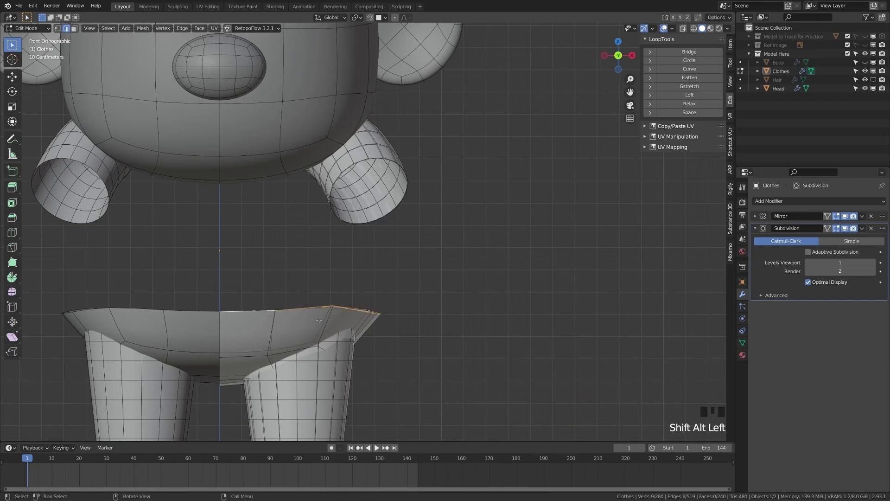
pyautogui.press('z')
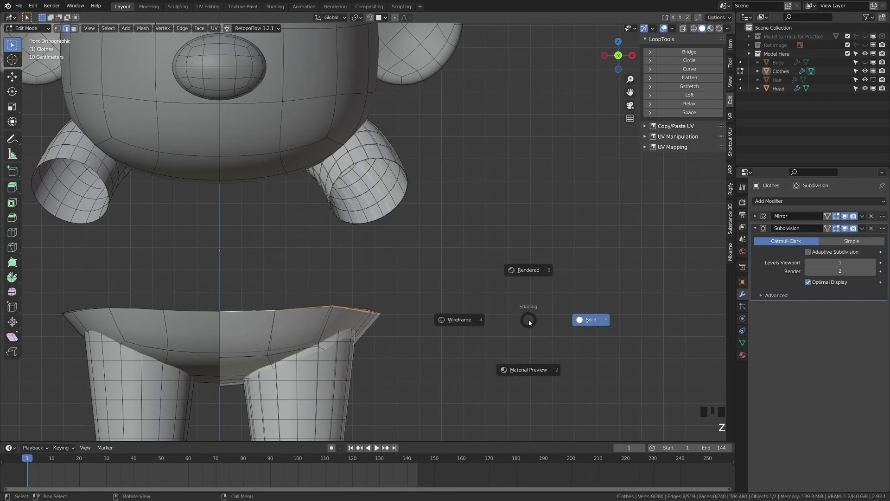
pyautogui.click(605, 324)
pyautogui.press('s')
pyautogui.press('z')
pyautogui.click(429, 314)
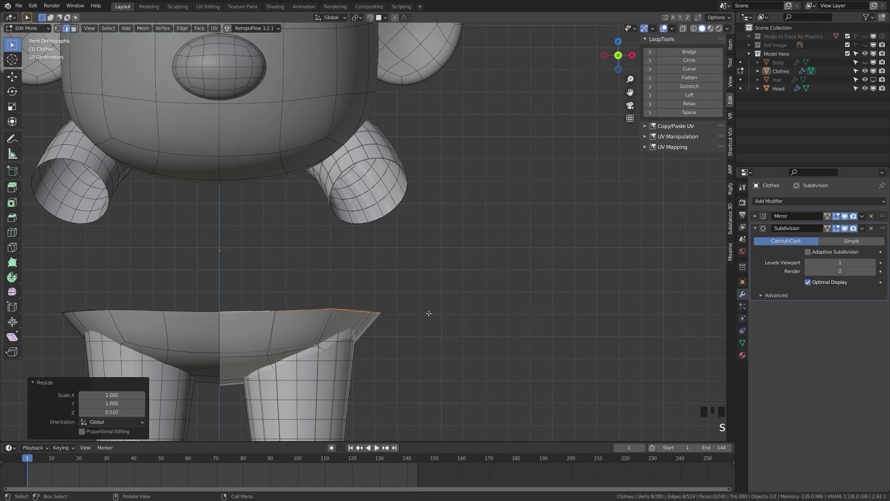
# - Raise the shorts' top edge loop along Z
pyautogui.press('g')
pyautogui.press('z')
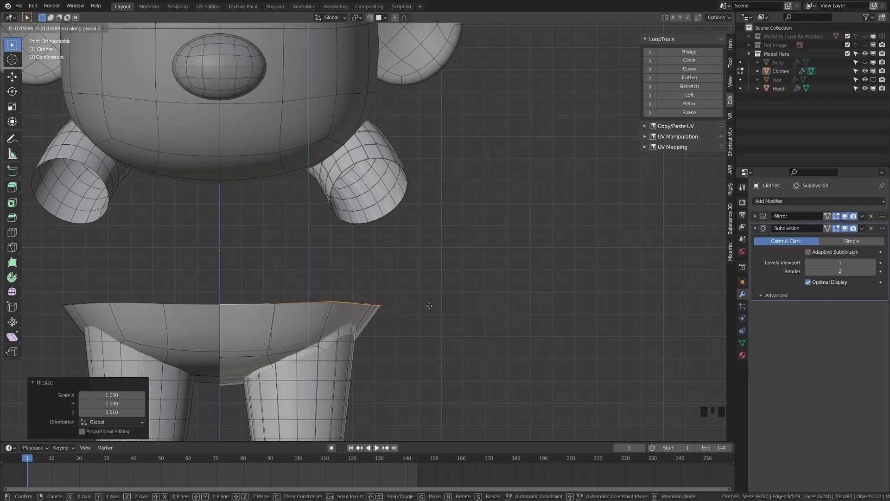
pyautogui.click(428, 304)
pyautogui.keyDown('shift'); pyautogui.moveTo(337, 350); pyautogui.dragTo(333, 267, button='middle'); pyautogui.keyUp('shift')
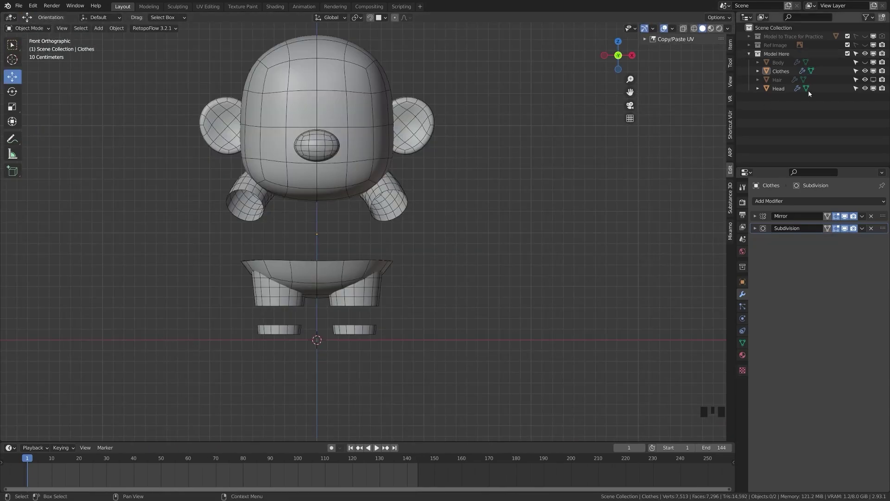
# - Unhide Body, then add a Solidify modifier to the Clothes object
pyautogui.click(865, 62)
pyautogui.scroll(2, 434, 253)
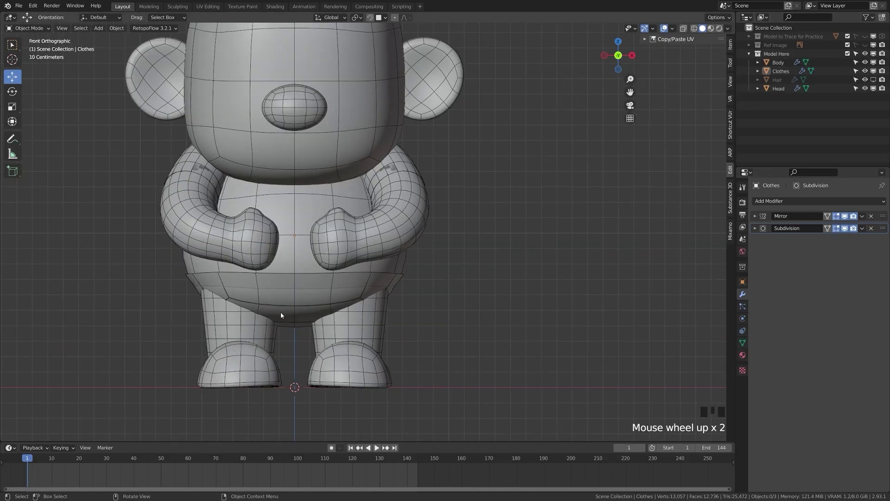
pyautogui.moveTo(282, 314); pyautogui.dragTo(377, 322, button='middle')
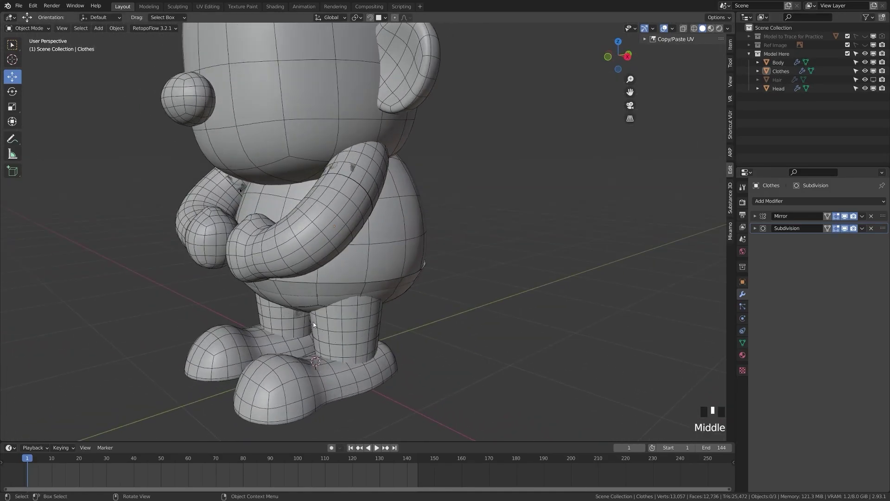
pyautogui.click(291, 294)
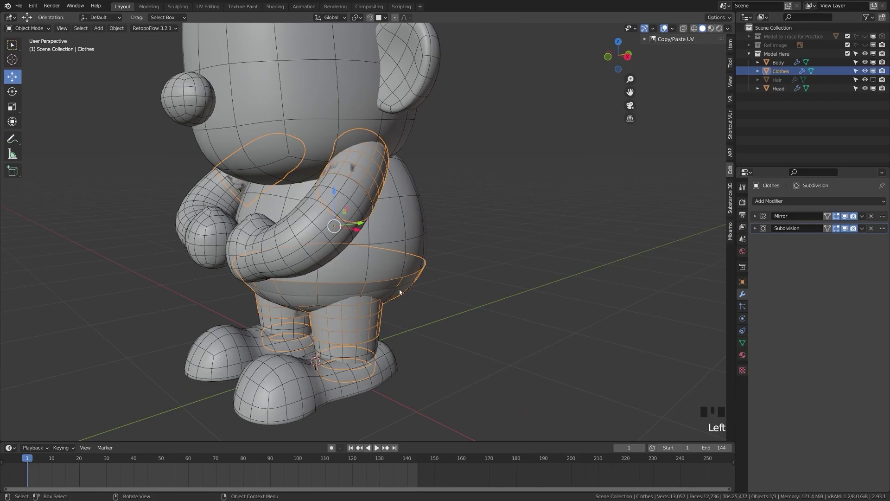
pyautogui.moveTo(466, 288); pyautogui.dragTo(431, 290, button='middle')
pyautogui.click(779, 201)
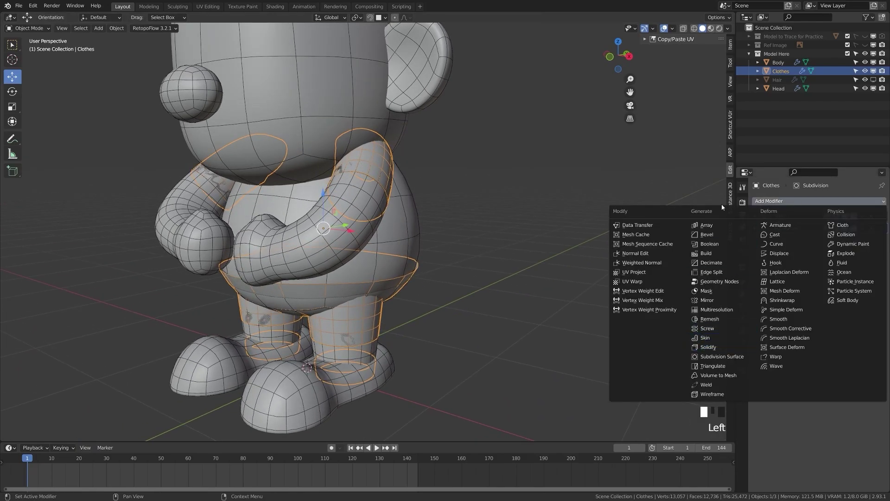
pyautogui.click(715, 351)
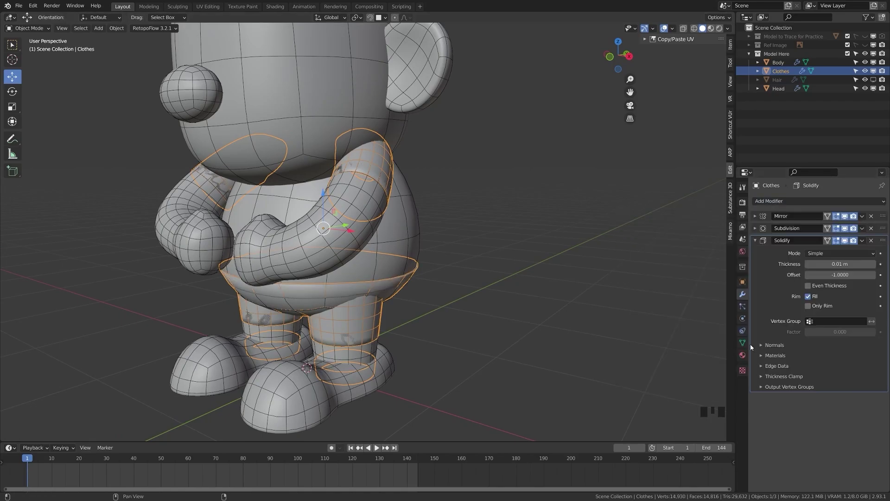
pyautogui.moveTo(403, 290); pyautogui.dragTo(433, 337, button='middle')
# - Isolate the clothes in Local View and inspect the sleeve openings
pyautogui.press('KP_Divide')
pyautogui.scroll(3, 296, 228)
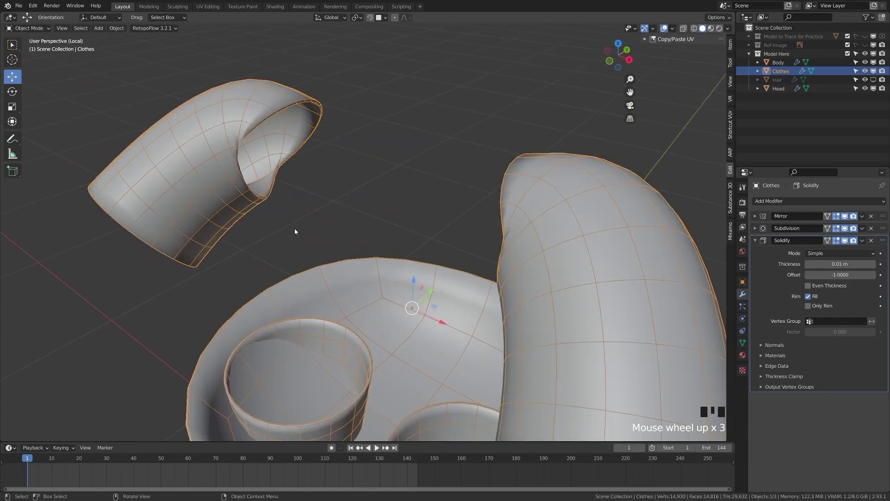
pyautogui.moveTo(296, 228); pyautogui.dragTo(494, 238, button='middle')
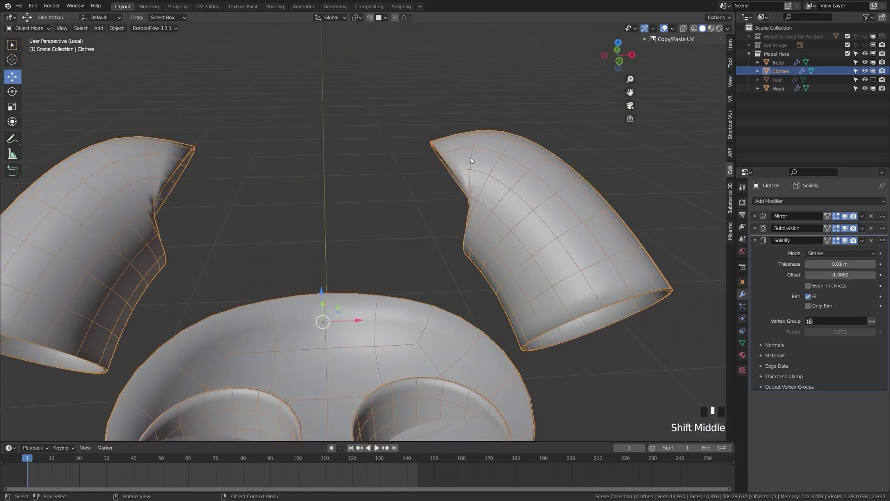
pyautogui.moveTo(471, 164); pyautogui.dragTo(493, 192, button='middle')
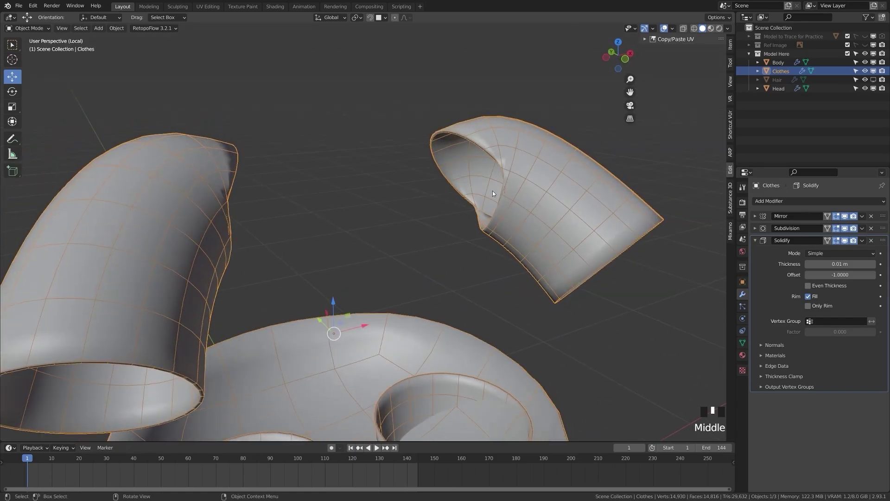
# - Select the sleeve-opening edge loop, grow it by one ring, and delete those vertices
pyautogui.press('Tab')
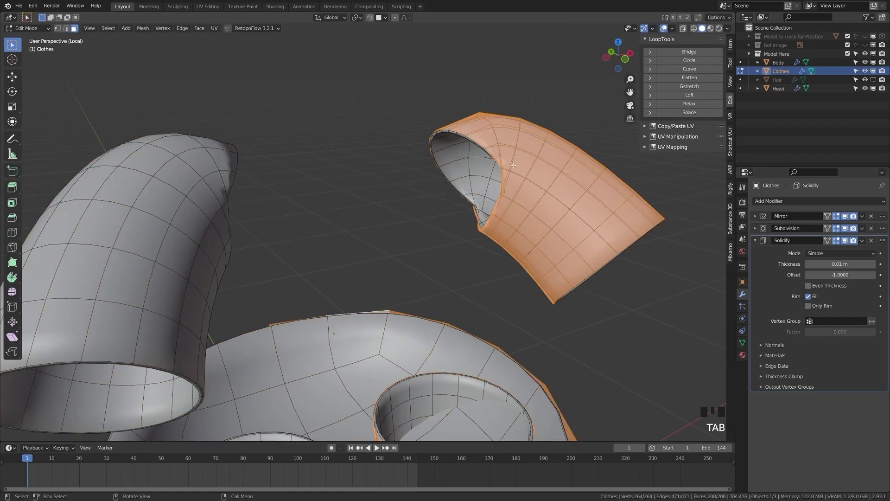
pyautogui.hotkey('alt', 'a')
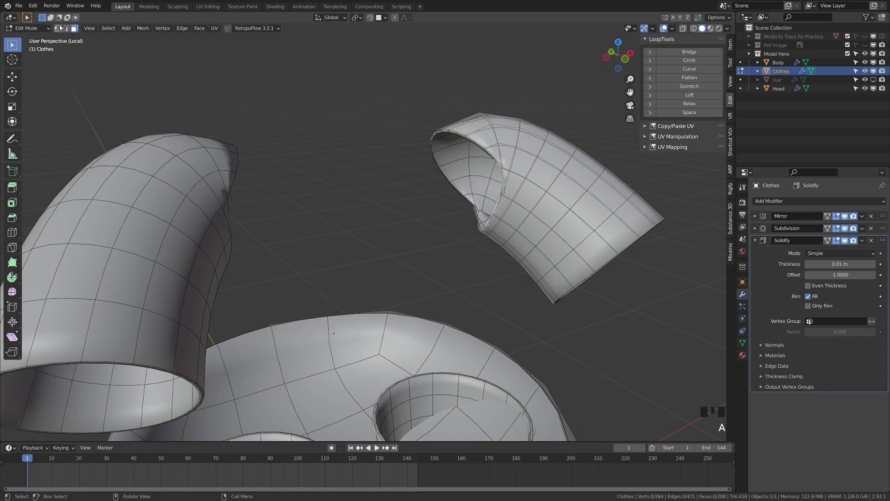
pyautogui.click(66, 29)
pyautogui.keyDown('alt'); pyautogui.keyDown('shift'); pyautogui.click(462, 133); pyautogui.keyUp('shift'); pyautogui.keyUp('alt')
pyautogui.press('ctrl+KP_Add')
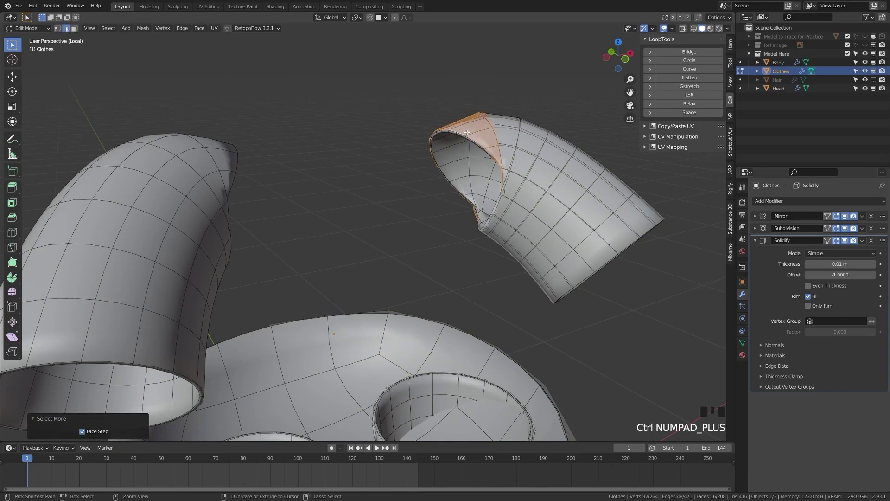
pyautogui.press('x')
pyautogui.click(430, 154)
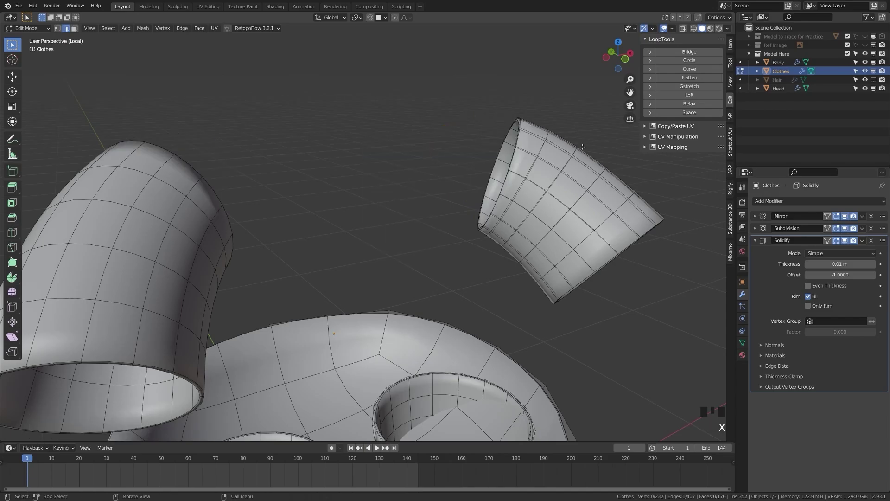
pyautogui.scroll(-2, 411, 244)
pyautogui.keyDown('shift'); pyautogui.moveTo(473, 275); pyautogui.dragTo(458, 309, button='middle'); pyautogui.keyUp('shift')
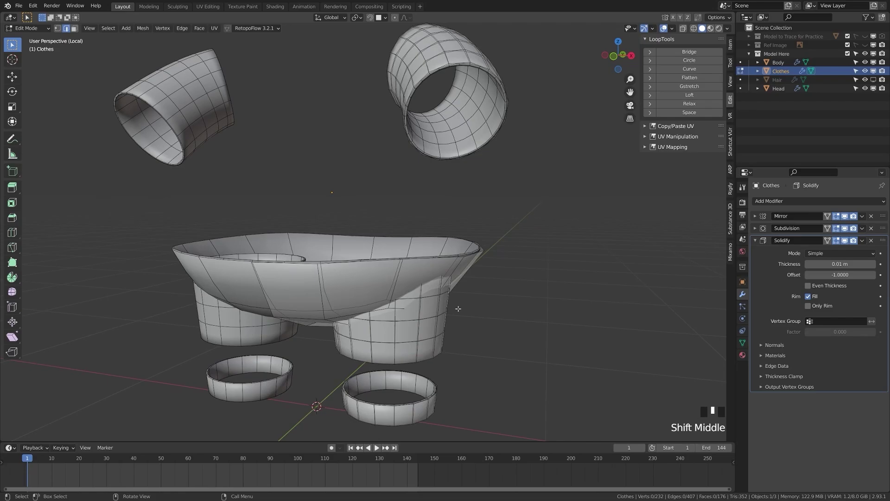
# - Set the Solidify Thickness to 0.1 m
pyautogui.click(844, 264)
pyautogui.write('0.1')
pyautogui.press('Return')
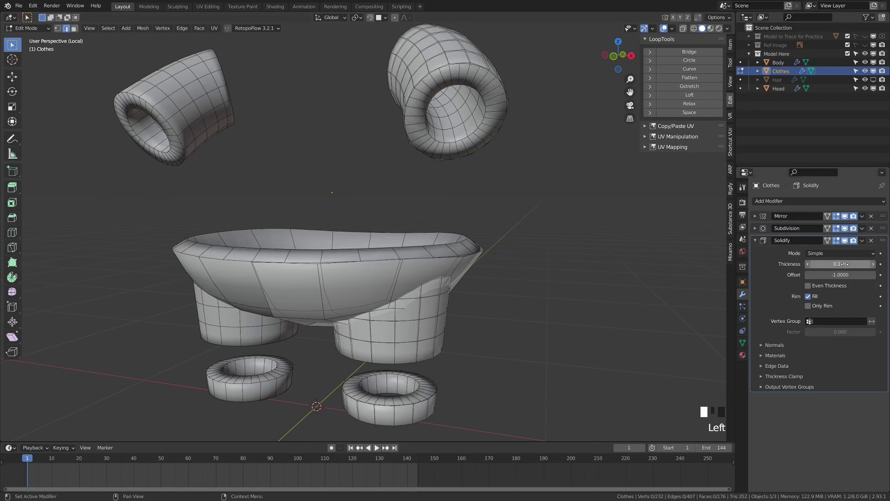
pyautogui.moveTo(552, 201); pyautogui.dragTo(402, 258, button='middle')
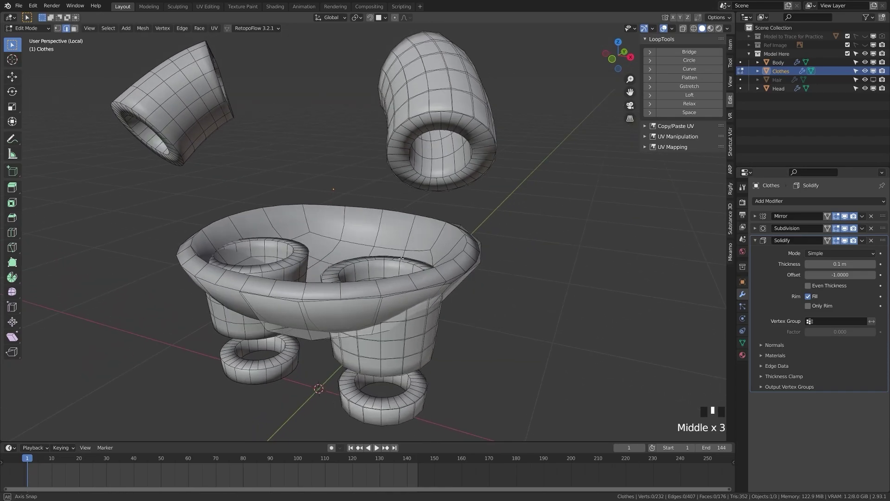
# - Collapse Solidify and move it above Subdivision in the modifier stack
pyautogui.click(756, 241)
pyautogui.moveTo(884, 244); pyautogui.dragTo(883, 228)
pyautogui.moveTo(370, 241); pyautogui.dragTo(420, 152, button='middle')
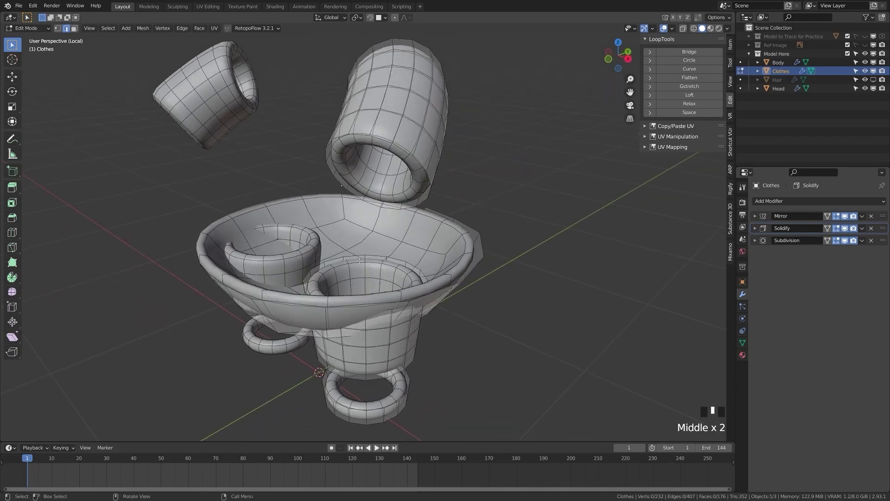
pyautogui.scroll(-2, 346, 305)
pyautogui.keyDown('shift'); pyautogui.moveTo(347, 305); pyautogui.dragTo(357, 283, button='middle'); pyautogui.keyUp('shift')
pyautogui.scroll(3, 364, 313)
pyautogui.moveTo(365, 313); pyautogui.dragTo(369, 285, button='middle')
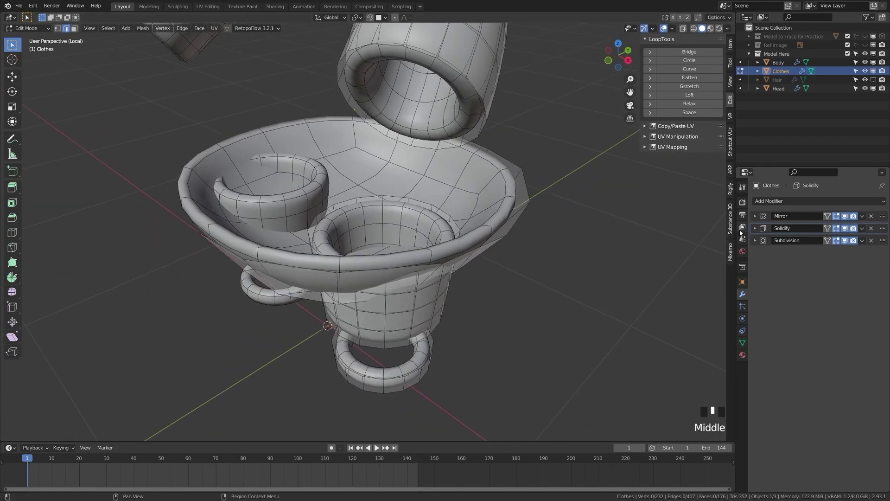
# - Under Solidify Edge Data, set Crease Inner and Crease Outer both to 0.500
pyautogui.click(755, 229)
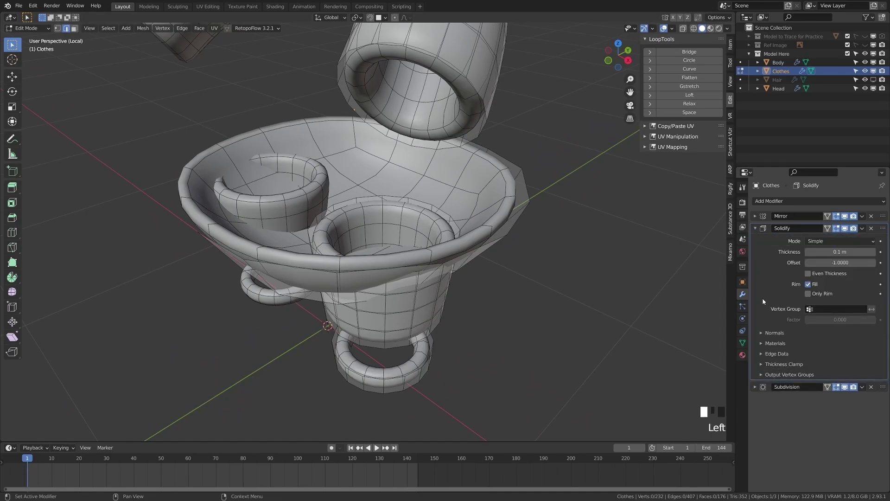
pyautogui.click(761, 355)
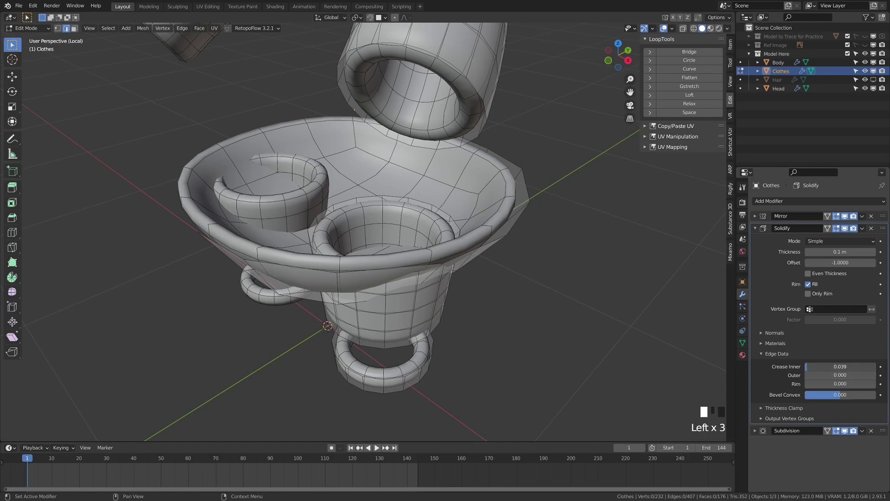
pyautogui.moveTo(844, 366); pyautogui.dragTo(875, 367)
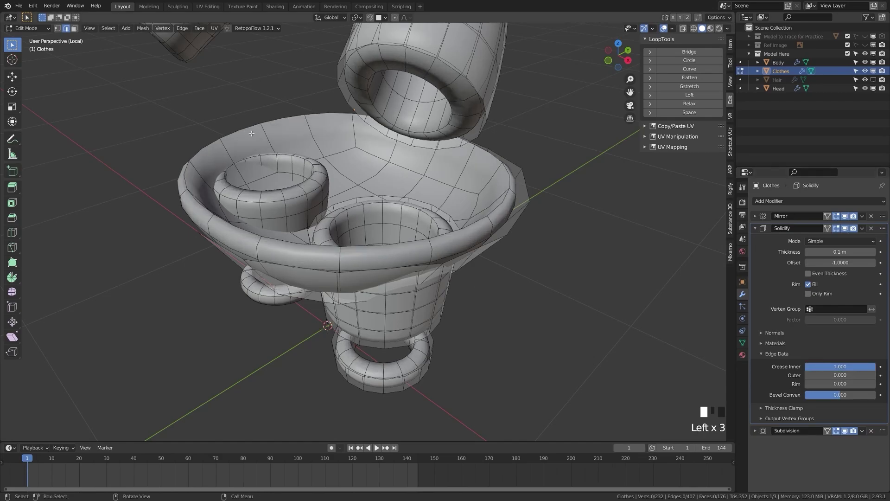
pyautogui.click(829, 366)
pyautogui.press('BackSpace')
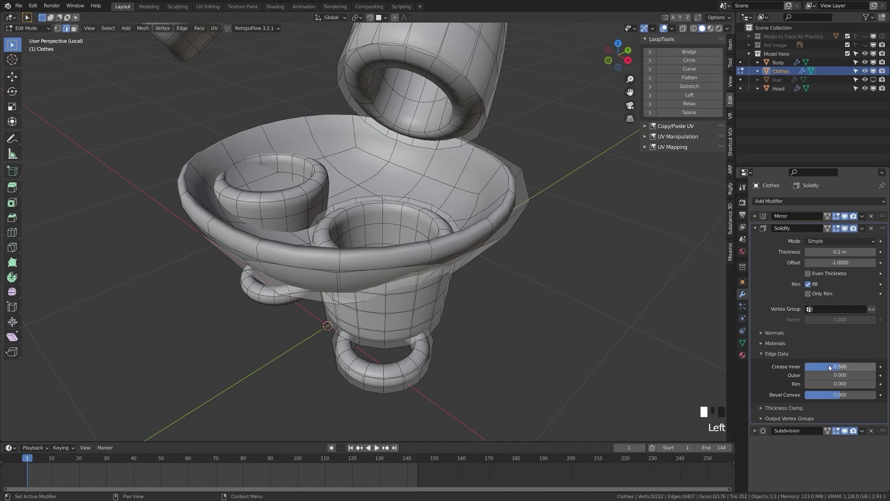
pyautogui.click(819, 375)
pyautogui.write('.5')
pyautogui.press('Return')
pyautogui.press('a')
pyautogui.moveTo(427, 284); pyautogui.dragTo(450, 259, button='middle')
pyautogui.hotkey('alt', 'a')
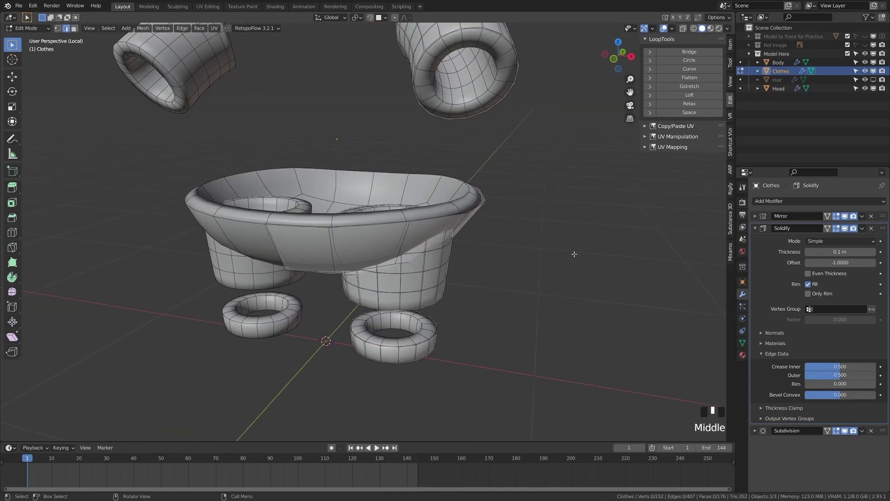
# - Return to Object Mode, exit Local View, and deselect the clothes to see the whole character
pyautogui.press('Tab')
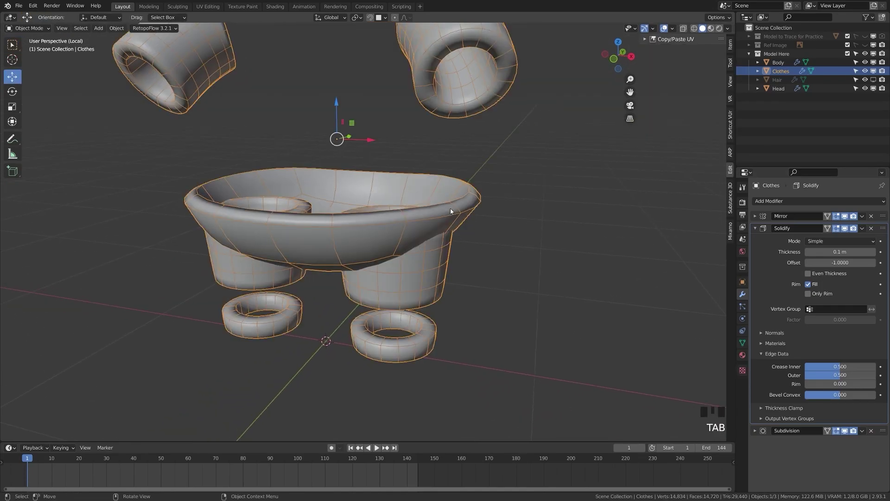
pyautogui.press('KP_Divide')
pyautogui.click(451, 211)
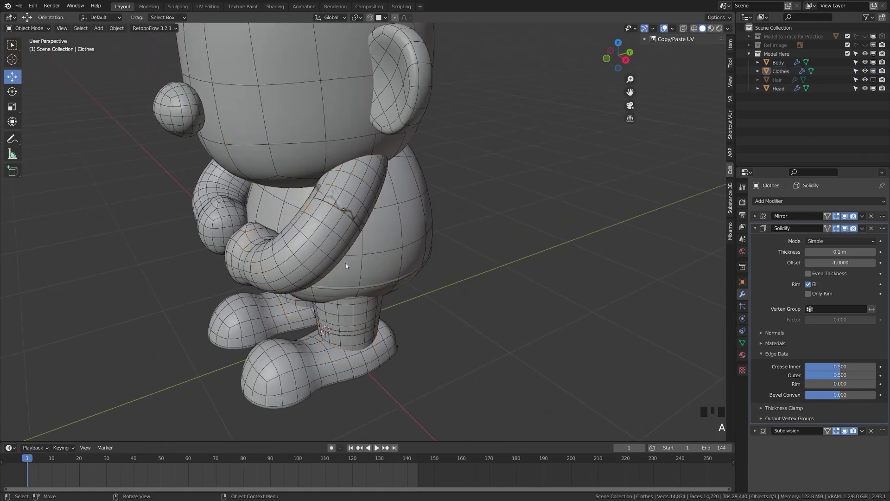
pyautogui.moveTo(340, 268); pyautogui.dragTo(411, 248, button='middle')
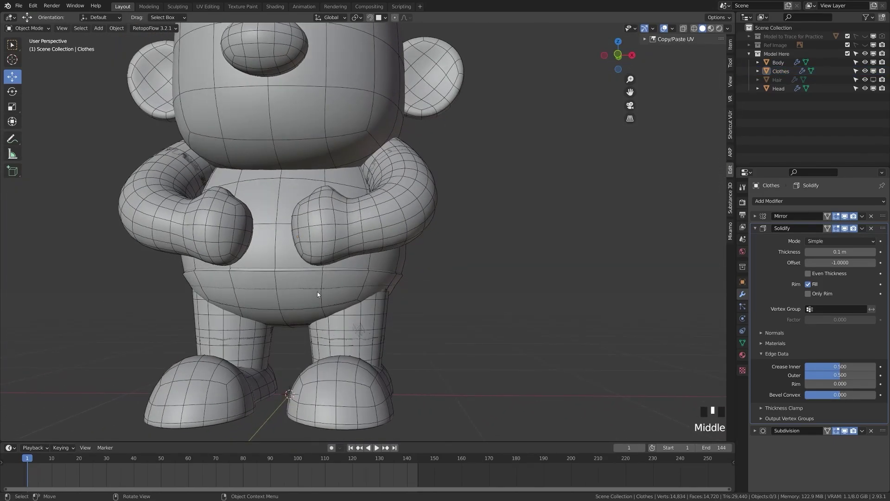
pyautogui.moveTo(318, 292); pyautogui.dragTo(299, 219, button='middle')
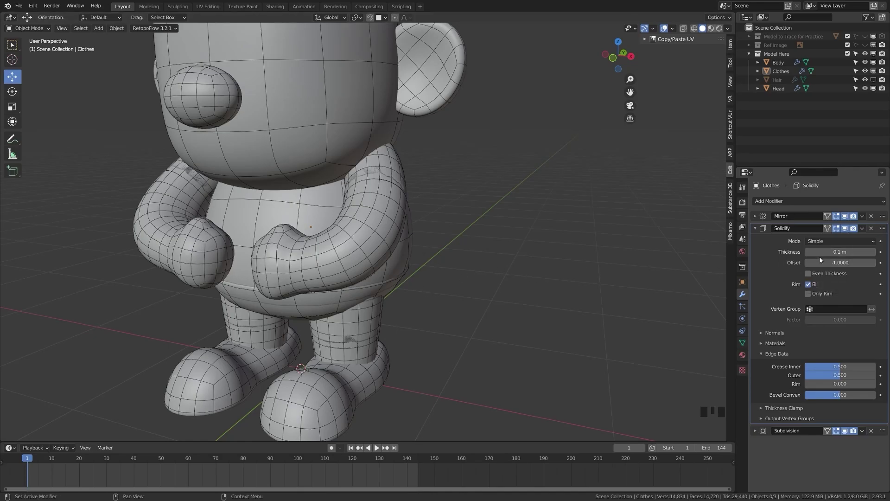
# - Drag the Solidify Offset up to 0.7500 so the shell sits outward
pyautogui.moveTo(821, 262); pyautogui.dragTo(876, 263)
pyautogui.moveTo(286, 269); pyautogui.dragTo(243, 254, button='middle')
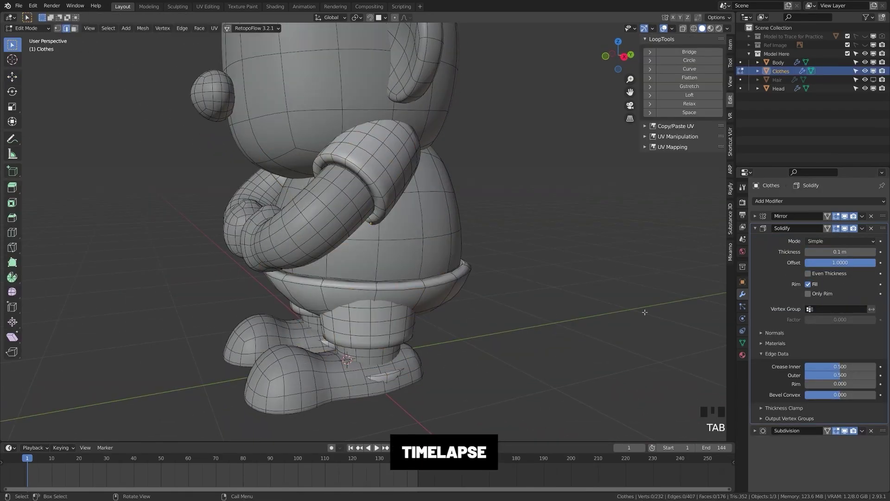
pyautogui.scroll(3, 325, 208)
# - Set the Solidify Offset to 0.75 and Thickness to 0.075 m
pyautogui.doubleClick(846, 263)
pyautogui.write('.75')
pyautogui.press('Return')
pyautogui.moveTo(371, 232); pyautogui.dragTo(417, 242, button='middle')
pyautogui.doubleClick(840, 251)
pyautogui.write('.075')
pyautogui.press('Return')
# - In side view with X-ray, pick a shorts rim vertex and move it into place
pyautogui.press('KP_3')
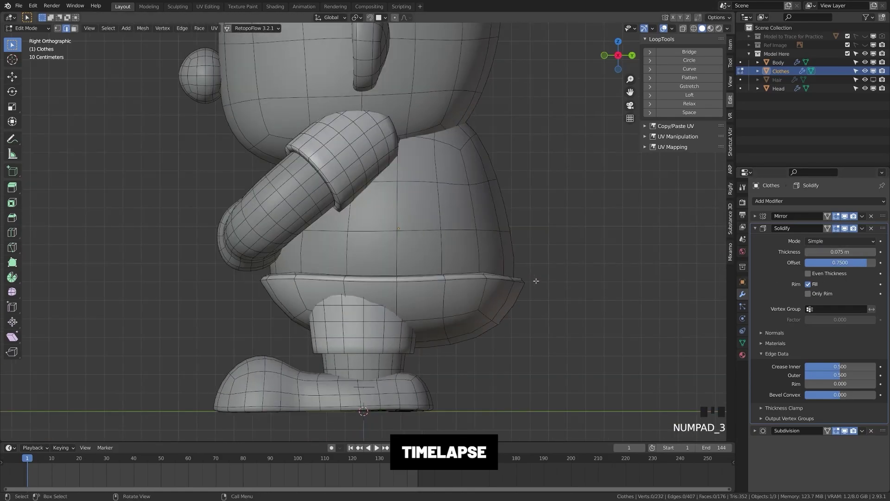
pyautogui.hotkey('alt', 'z')
pyautogui.press('c')
pyautogui.click(584, 293)
pyautogui.press('Escape')
pyautogui.press('g')
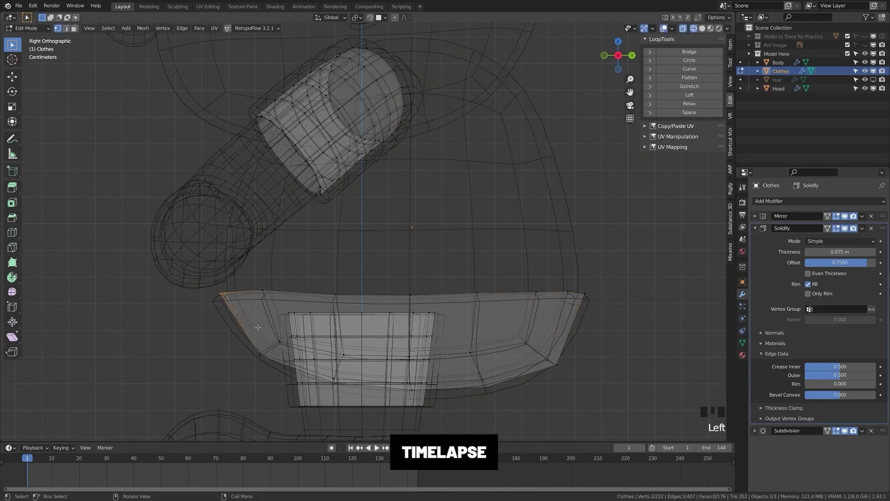
pyautogui.click(250, 324)
pyautogui.scroll(-1, 363, 390)
pyautogui.click(363, 390)
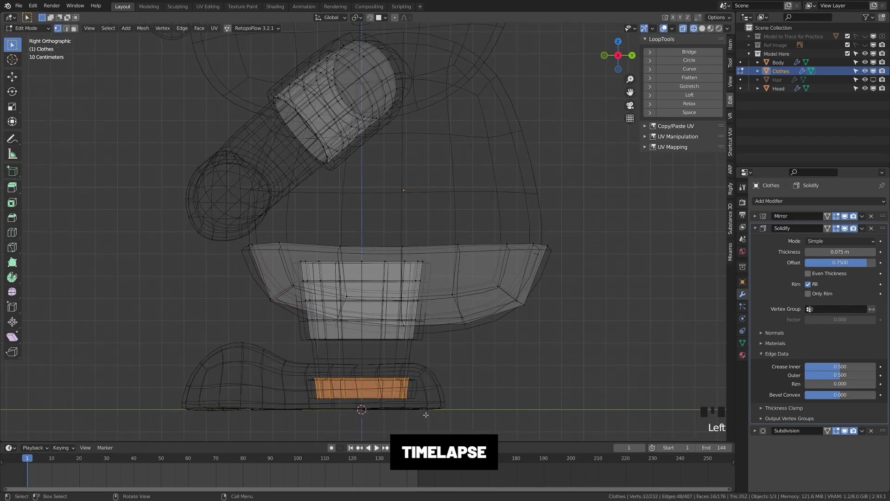
# - Return to Object Mode, turn off X-ray, clear the selection, and go back to side view
pyautogui.press('Tab')
pyautogui.hotkey('alt', 'z')
pyautogui.moveTo(362, 324)
pyautogui.mouseDown(button='middle')
pyautogui.moveTo(345, 279)
pyautogui.moveTo(189, 264)
pyautogui.mouseUp(button='middle')
pyautogui.hotkey('alt', 'a')
pyautogui.scroll(-2, 344, 279)
pyautogui.press('KP_3')
# - Edit Clothes again in X-ray, raise the rim vertices, and box-select the top rim vertices
pyautogui.click(304, 271)
pyautogui.press('Tab')
pyautogui.scroll(2, 305, 271)
pyautogui.hotkey('alt', 'z')
pyautogui.press('g')
pyautogui.click(593, 259)
pyautogui.click(483, 296)
pyautogui.moveTo(316, 233); pyautogui.dragTo(389, 273)
pyautogui.press('Tab')
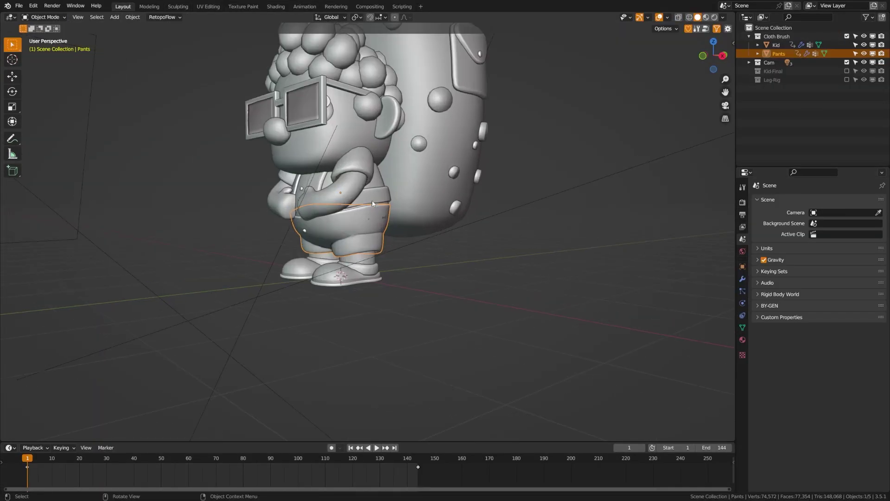
# - Enter Sculpt Mode on the pants and select the Cloth brush
pyautogui.moveTo(372, 200); pyautogui.dragTo(387, 218, button='middle')
pyautogui.scroll(3, 383, 222)
pyautogui.scroll(2, 382, 227)
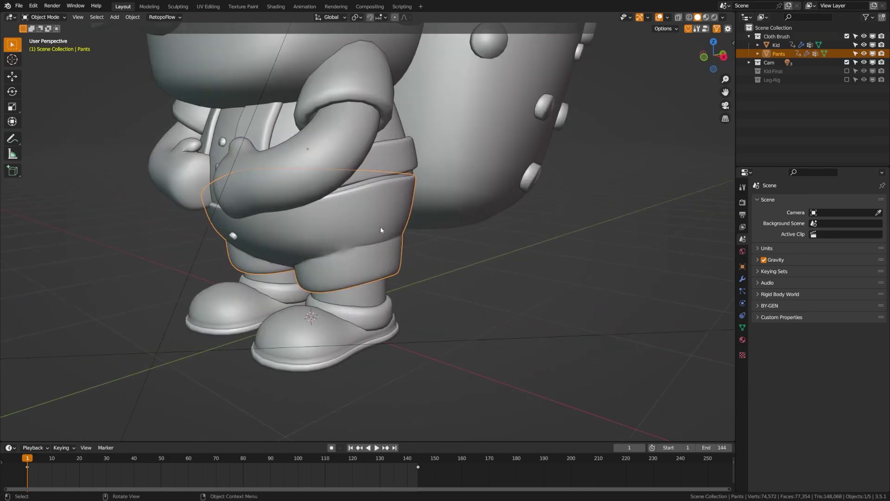
pyautogui.hotkey('ctrl', 'Tab')
pyautogui.click(382, 308)
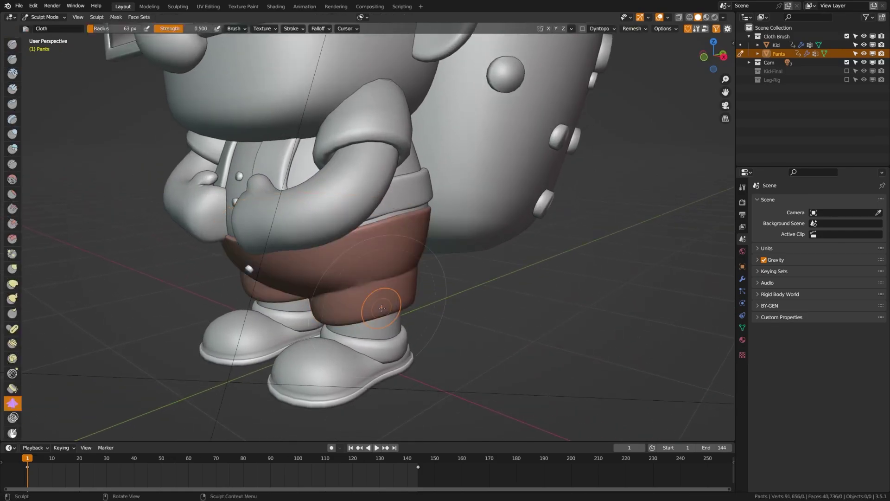
pyautogui.scroll(3, 387, 304)
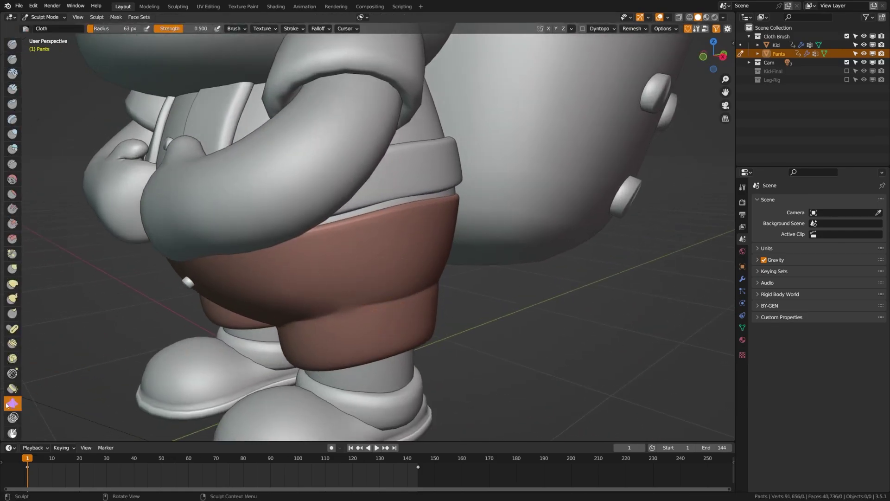
pyautogui.click(743, 188)
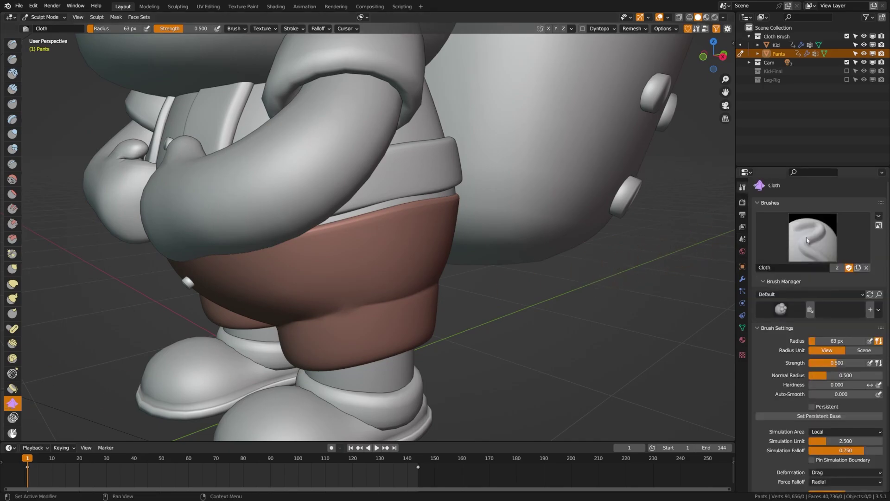
# - Set the brush radius to 268 px and drag wrinkles across the pants, undoing a torn stroke
pyautogui.scroll(-4, 850, 412)
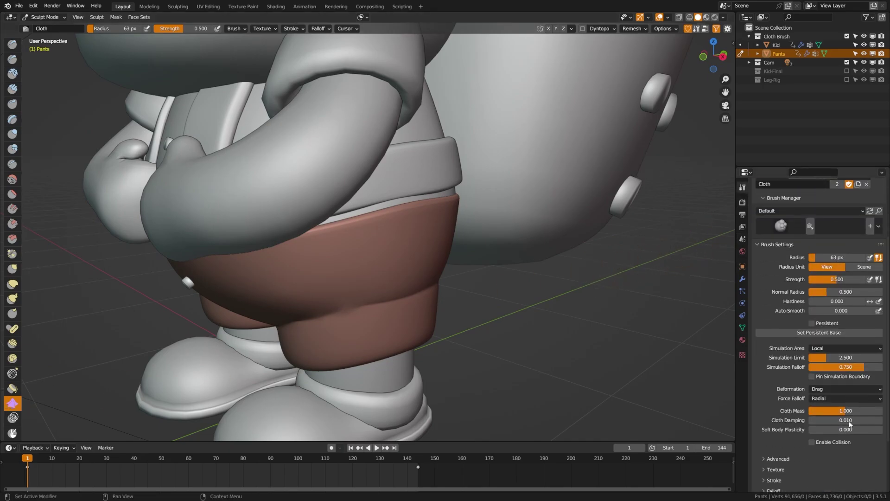
pyautogui.scroll(6, 408, 385)
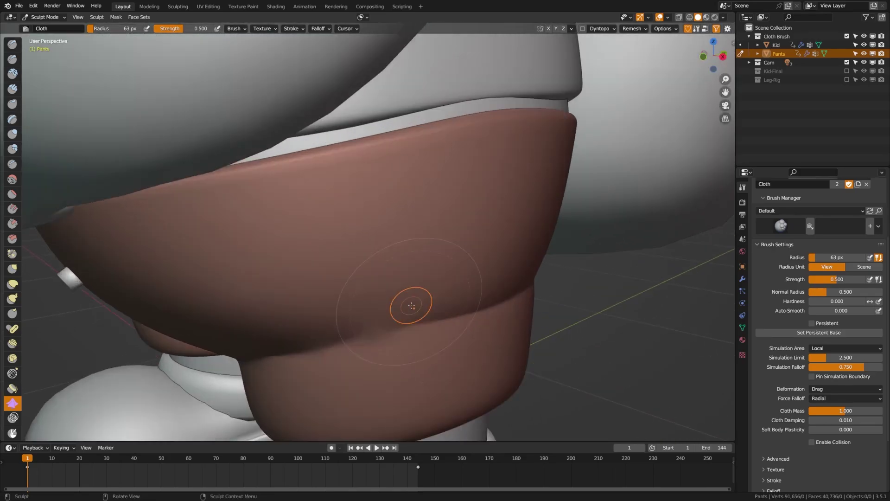
pyautogui.moveTo(411, 306); pyautogui.dragTo(368, 308, button='middle')
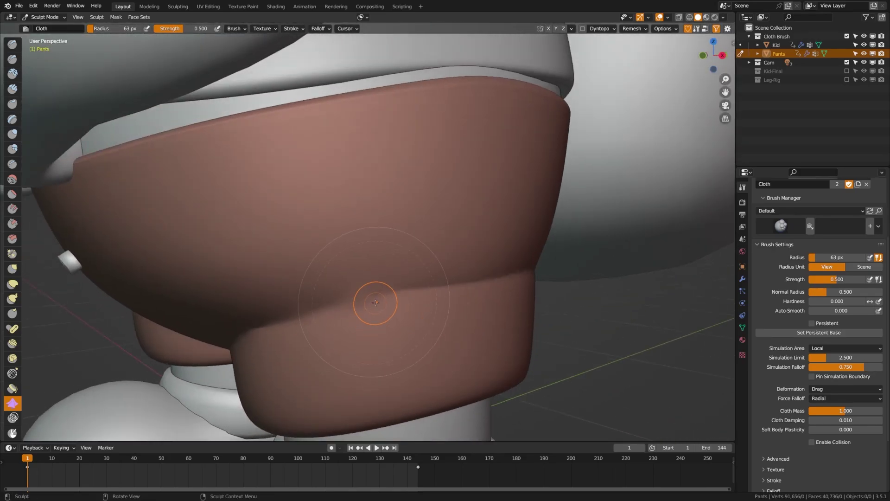
pyautogui.press('f')
pyautogui.click(362, 307)
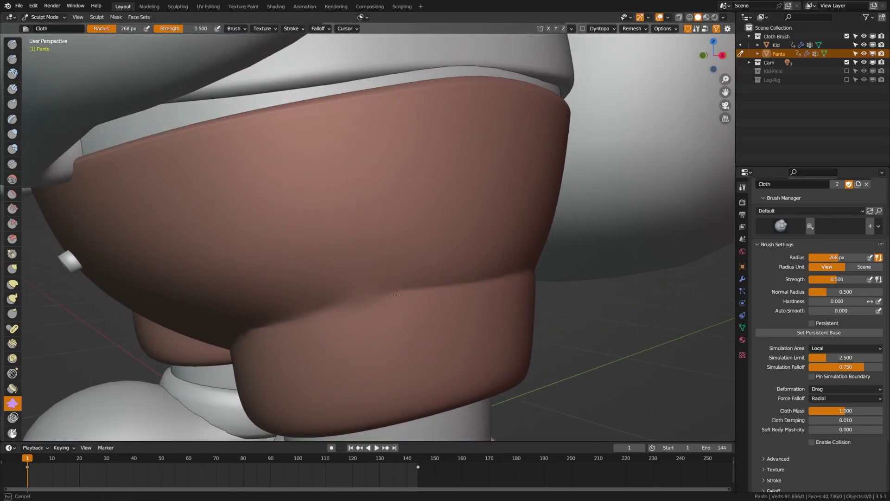
pyautogui.moveTo(399, 291)
pyautogui.mouseDown()
pyautogui.moveTo(381, 269)
pyautogui.moveTo(364, 276)
pyautogui.moveTo(383, 292)
pyautogui.mouseUp()
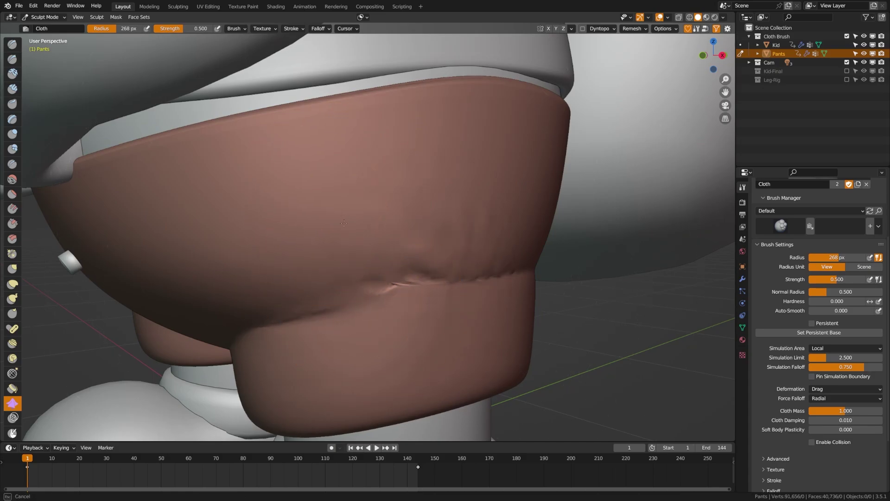
pyautogui.moveTo(344, 224)
pyautogui.mouseDown()
pyautogui.moveTo(353, 259)
pyautogui.moveTo(337, 167)
pyautogui.moveTo(261, 158)
pyautogui.moveTo(349, 210)
pyautogui.mouseUp()
pyautogui.hotkey('ctrl', 'z')
pyautogui.hotkey('ctrl', 'z')
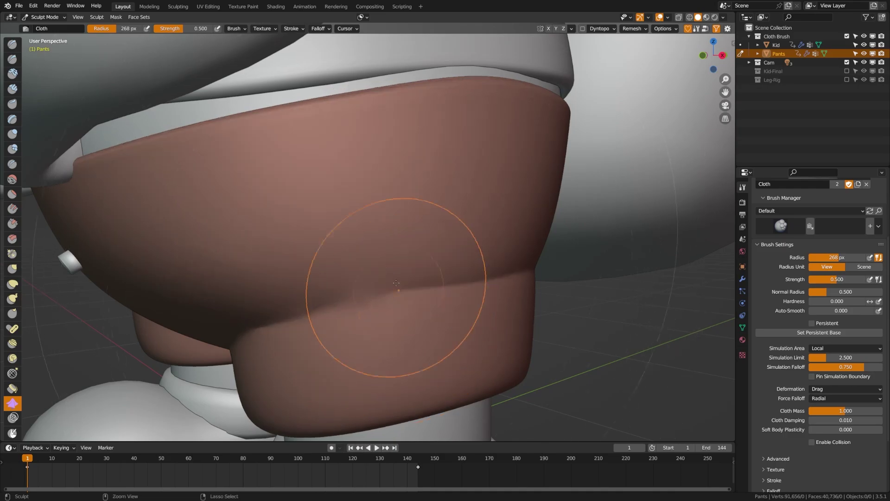
pyautogui.moveTo(238, 189); pyautogui.dragTo(252, 233)
# - Lower brush strength to 0.238 and add creases and a higher fold on the pants
pyautogui.hotkey('shift', 'f')
pyautogui.click(297, 260)
pyautogui.moveTo(309, 265)
pyautogui.mouseDown()
pyautogui.moveTo(366, 234)
pyautogui.moveTo(254, 207)
pyautogui.mouseUp()
pyautogui.moveTo(254, 208); pyautogui.dragTo(280, 216)
pyautogui.moveTo(464, 179)
pyautogui.mouseDown()
pyautogui.moveTo(483, 185)
pyautogui.moveTo(453, 193)
pyautogui.mouseUp()
pyautogui.moveTo(453, 193); pyautogui.dragTo(374, 310, button='middle')
# - Shrink the brush radius to 114 px and sculpt more folds near the crease
pyautogui.press('f')
pyautogui.click(390, 267)
pyautogui.moveTo(376, 124)
pyautogui.mouseDown()
pyautogui.moveTo(405, 137)
pyautogui.moveTo(434, 177)
pyautogui.mouseUp()
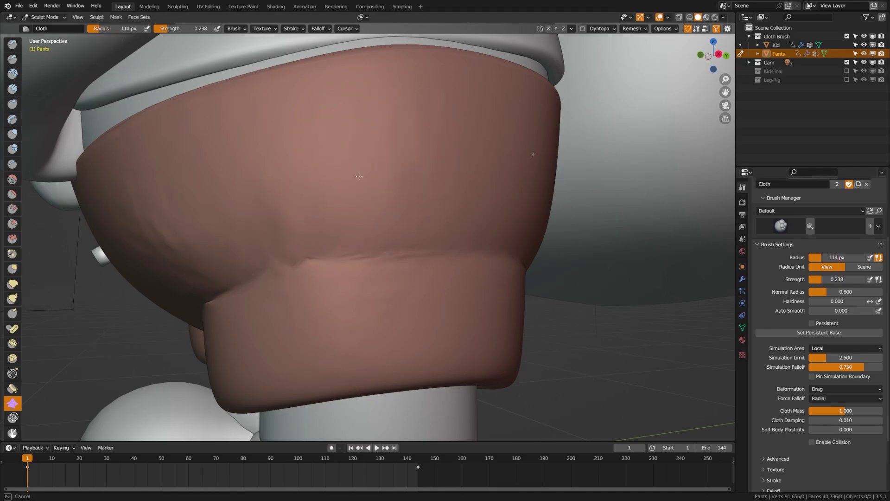
pyautogui.moveTo(354, 184); pyautogui.dragTo(429, 196)
pyautogui.moveTo(254, 219); pyautogui.dragTo(334, 287, button='middle')
pyautogui.moveTo(334, 288)
pyautogui.mouseDown()
pyautogui.moveTo(262, 349)
pyautogui.moveTo(282, 326)
pyautogui.moveTo(240, 247)
pyautogui.moveTo(258, 287)
pyautogui.moveTo(198, 210)
pyautogui.moveTo(214, 223)
pyautogui.moveTo(234, 275)
pyautogui.moveTo(205, 235)
pyautogui.moveTo(226, 265)
pyautogui.moveTo(408, 238)
pyautogui.mouseUp()
pyautogui.scroll(-5, 408, 238)
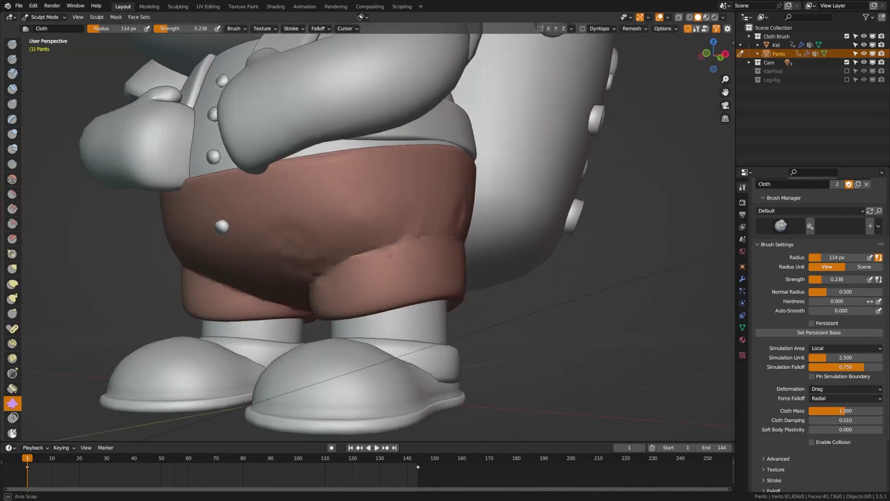
# - Orbit the view to see the whole lower body
pyautogui.moveTo(408, 238); pyautogui.dragTo(380, 234, button='middle')
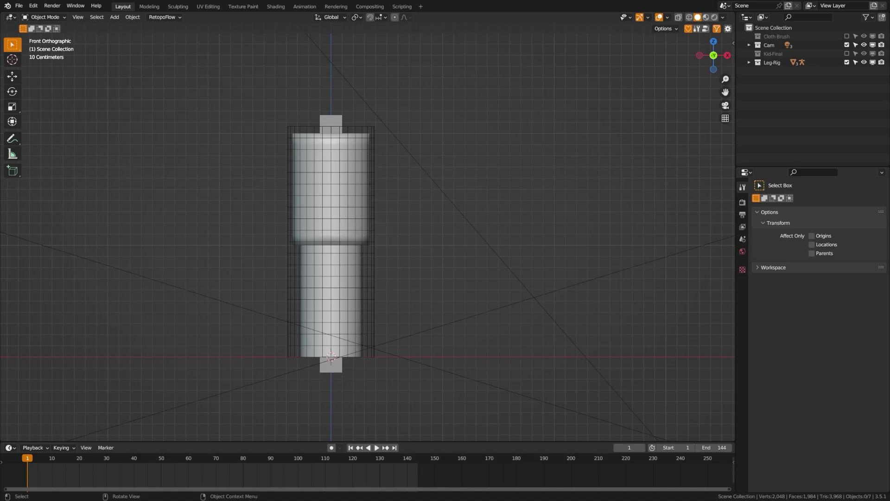
# - Switch to Front Orthographic view of the stacked leg-rig cylinders
pyautogui.scroll(3, 171, 212)
pyautogui.moveTo(215, 218); pyautogui.dragTo(160, 223, button='middle')
pyautogui.press('KP_1')
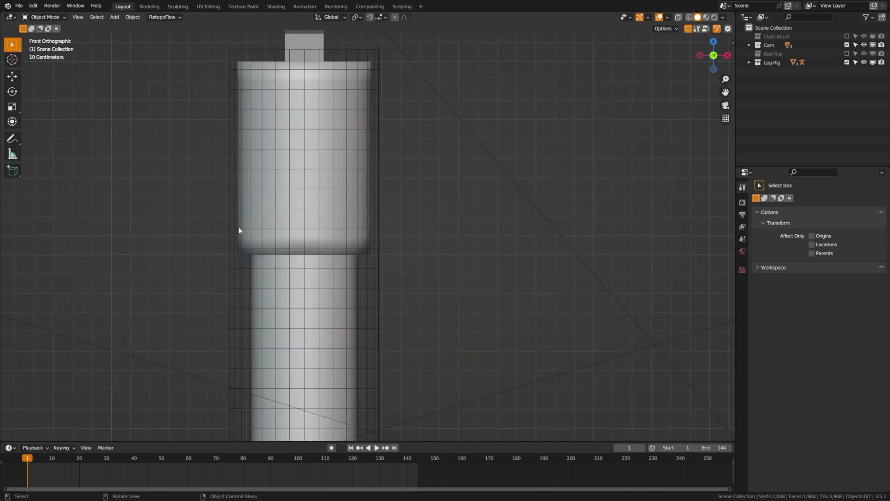
pyautogui.scroll(-4, 311, 258)
# - Briefly move the Cloth, Leg and Armature aside to show each, cancelling every move
pyautogui.click(360, 226)
pyautogui.press('g')
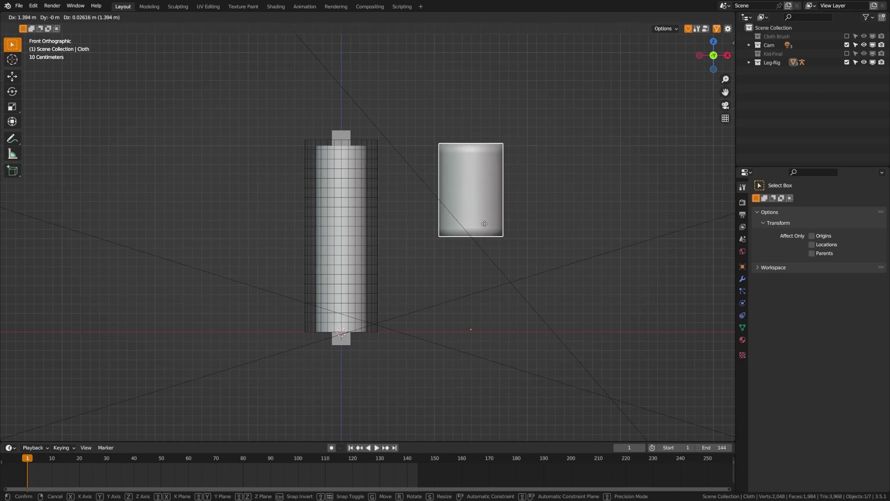
pyautogui.rightClick(471, 229)
pyautogui.click(354, 293)
pyautogui.press('g')
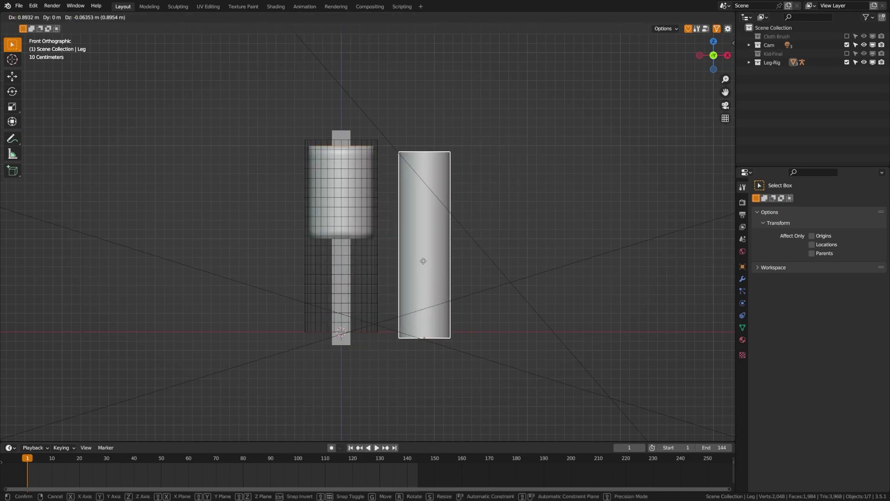
pyautogui.rightClick(400, 312)
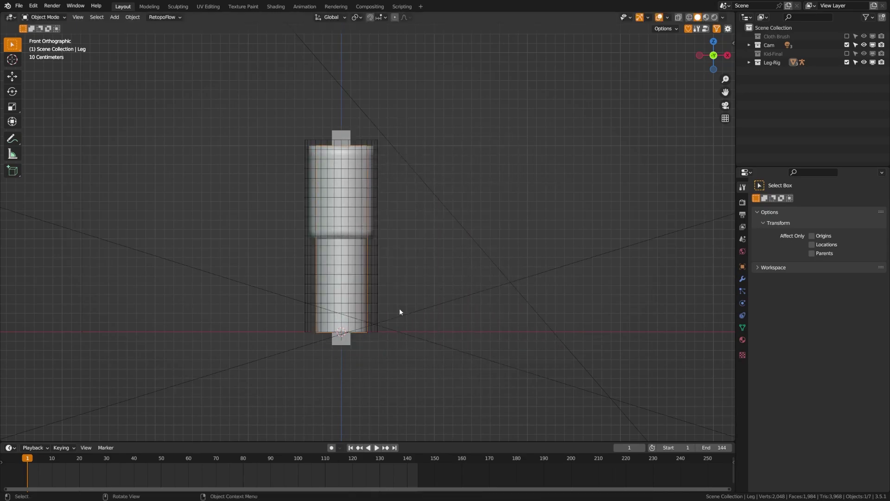
pyautogui.click(347, 341)
pyautogui.press('g')
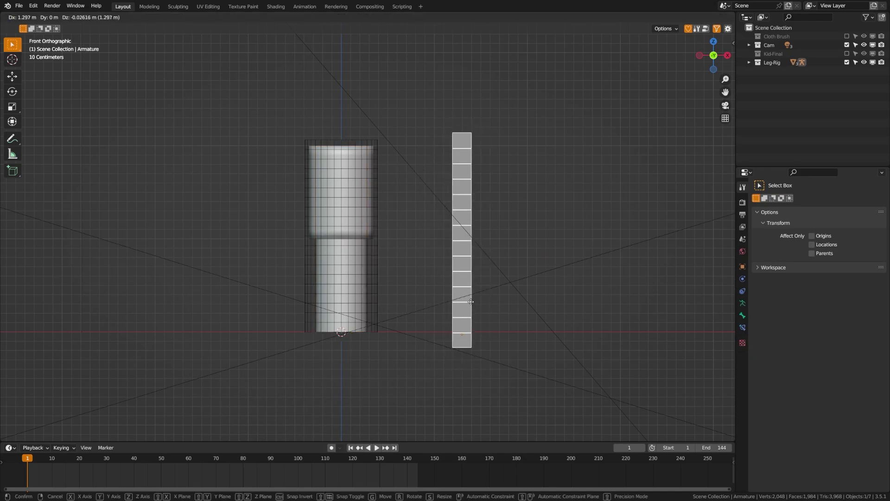
pyautogui.rightClick(448, 311)
# - Reveal the Surface cage with a cancelled move, frame it, and expand Leg-Rig in the Outliner
pyautogui.click(371, 265)
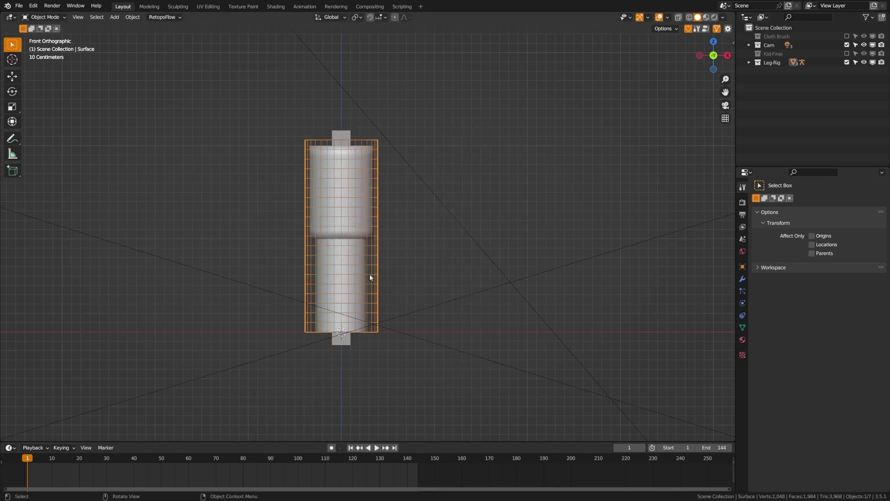
pyautogui.press('g')
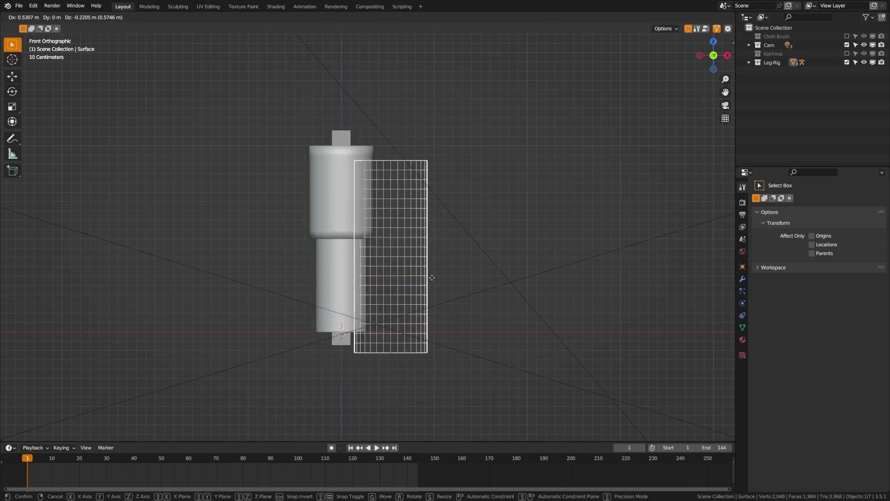
pyautogui.rightClick(431, 278)
pyautogui.scroll(4, 383, 271)
pyautogui.press('KP_Decimal')
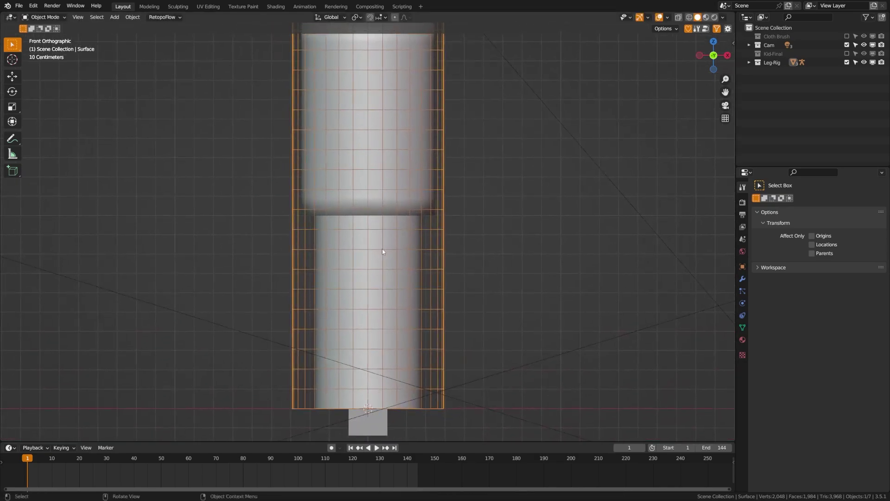
pyautogui.click(749, 63)
pyautogui.scroll(-5, 403, 202)
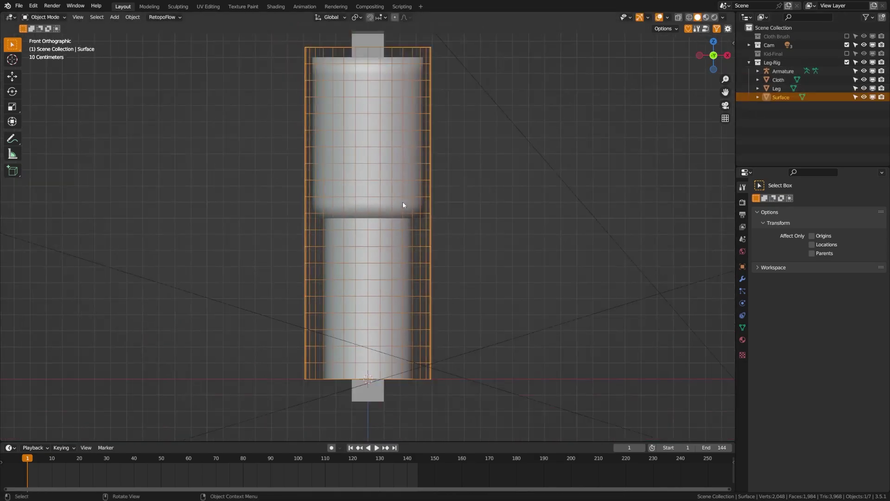
# - Put the armature in Pose Mode, show bones In Front, and test-bend then cancel
pyautogui.click(368, 140)
pyautogui.hotkey('ctrl', 'Tab')
pyautogui.click(388, 237)
pyautogui.click(743, 303)
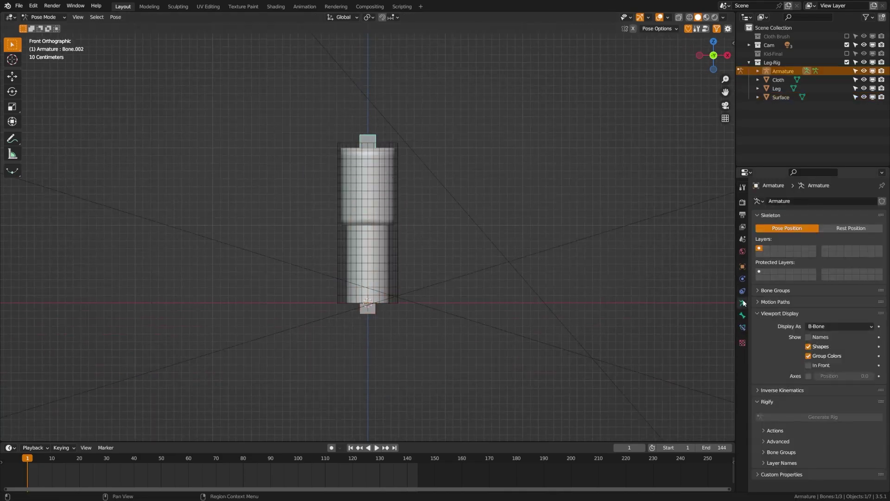
pyautogui.click(808, 365)
pyautogui.press('r')
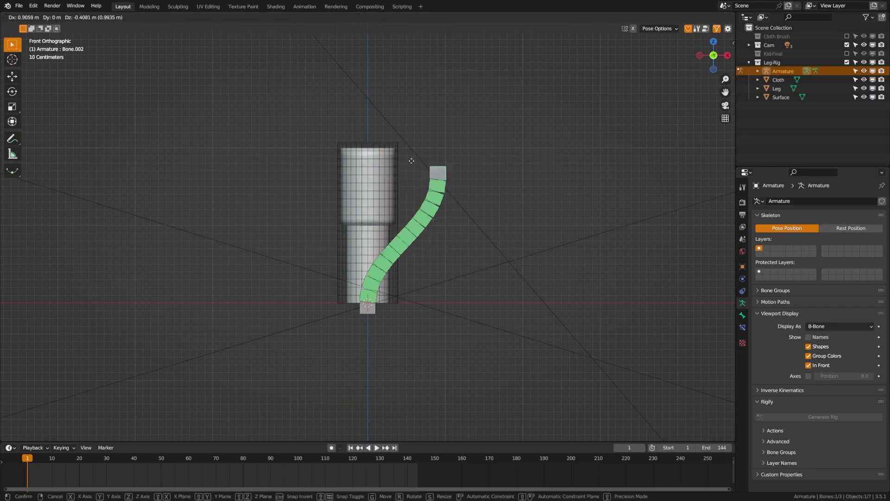
pyautogui.rightClick(407, 242)
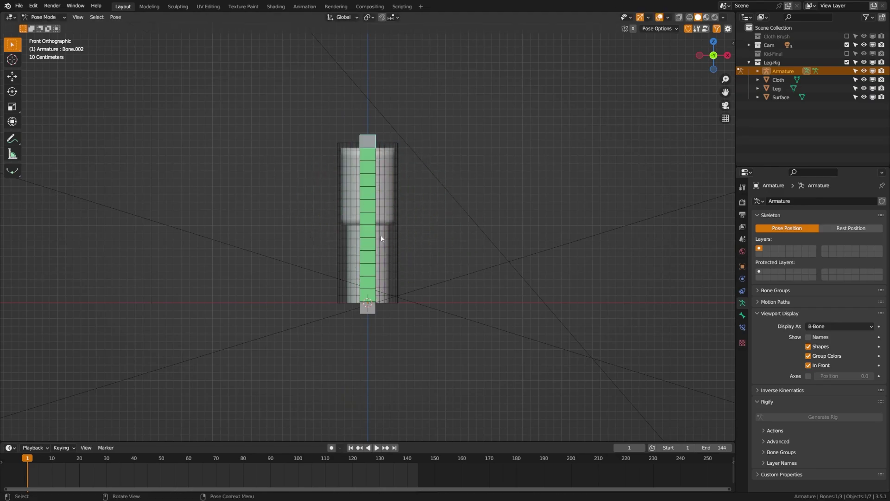
# - Switch back to Object Mode
pyautogui.scroll(8, 396, 237)
pyautogui.scroll(-4, 405, 227)
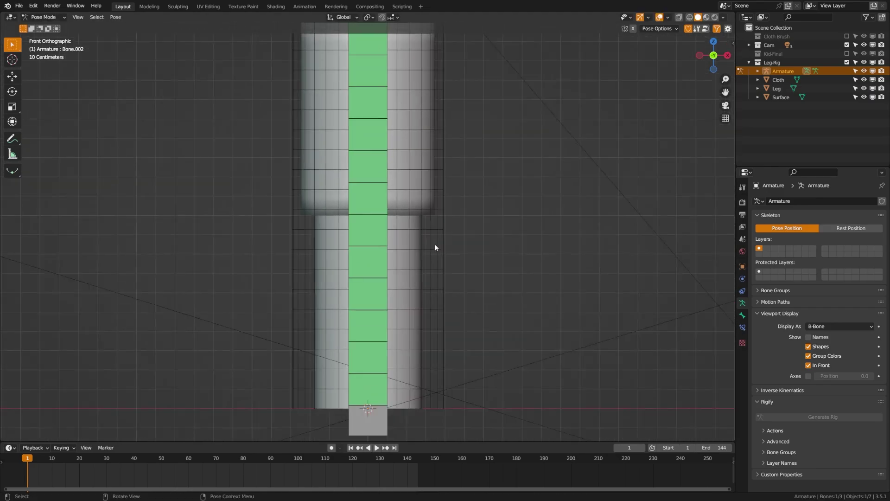
pyautogui.scroll(-3, 348, 204)
pyautogui.hotkey('ctrl', 'Tab')
pyautogui.click(314, 206)
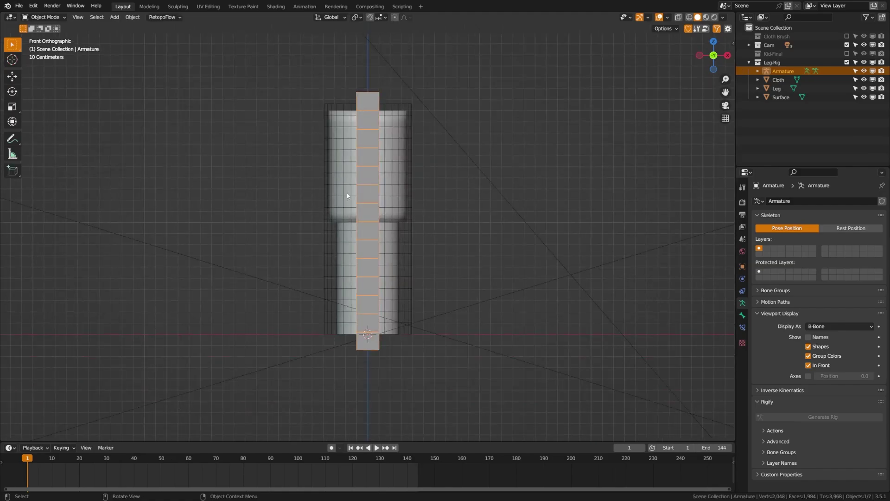
# - Select the Cloth mesh, cancelling the accidental rotate and move so it stays in place
pyautogui.click(348, 197)
pyautogui.press('r')
pyautogui.rightClick(377, 199)
pyautogui.press('g')
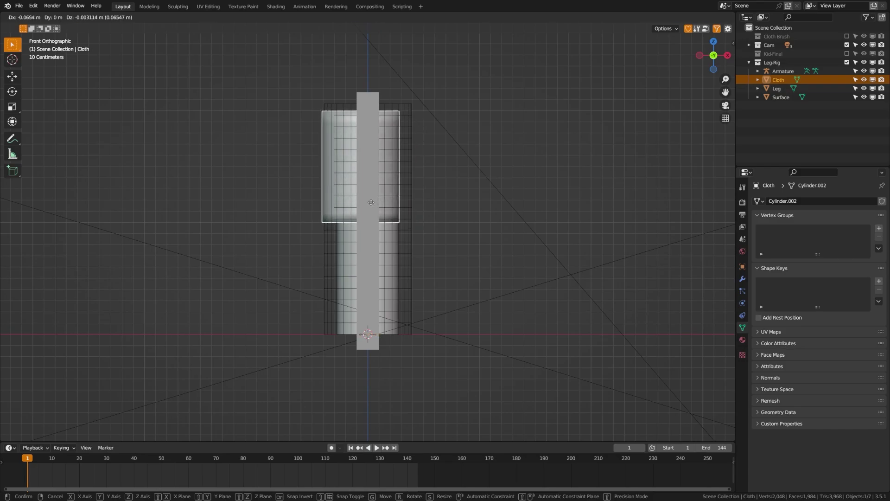
pyautogui.rightClick(396, 205)
pyautogui.scroll(1, 406, 230)
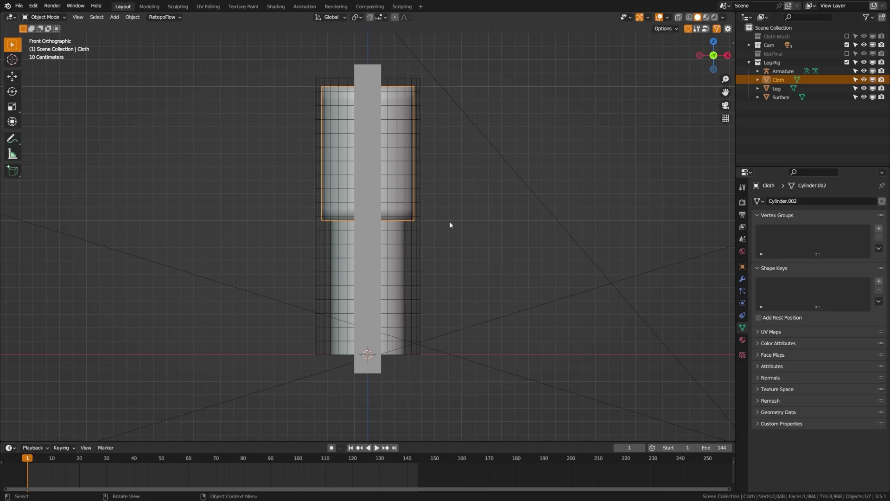
# - Add a Surface Deform modifier to both the Cloth and the Leg meshes
pyautogui.click(742, 280)
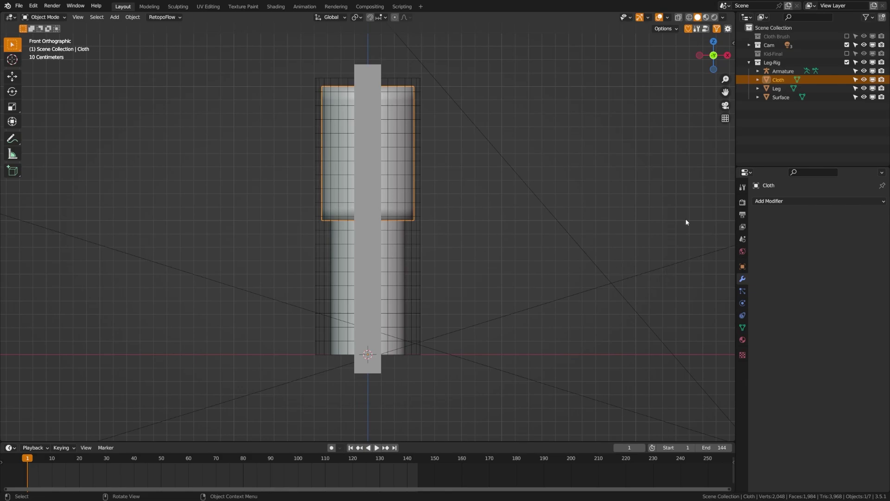
pyautogui.click(779, 201)
pyautogui.click(803, 347)
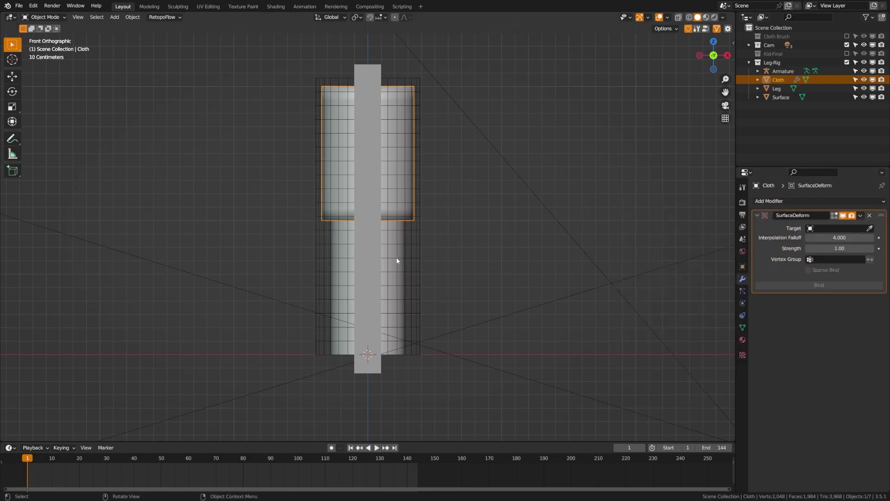
pyautogui.click(397, 256)
pyautogui.click(380, 274)
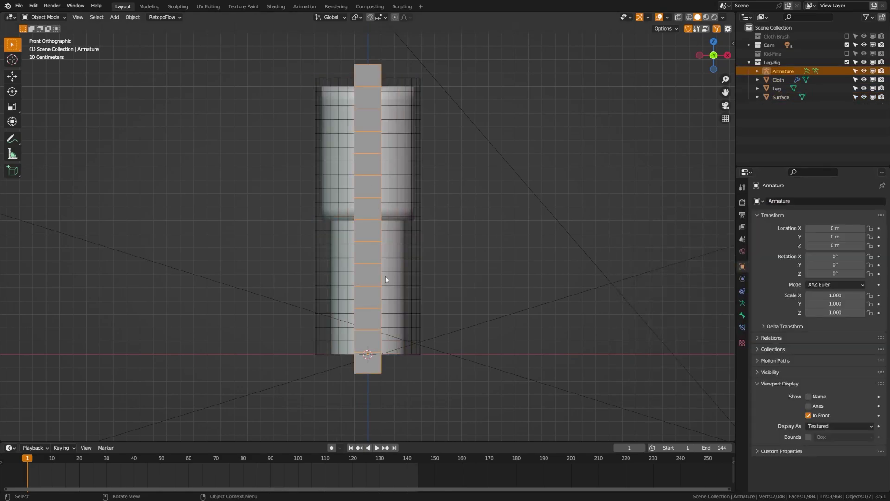
pyautogui.click(385, 276)
pyautogui.click(777, 201)
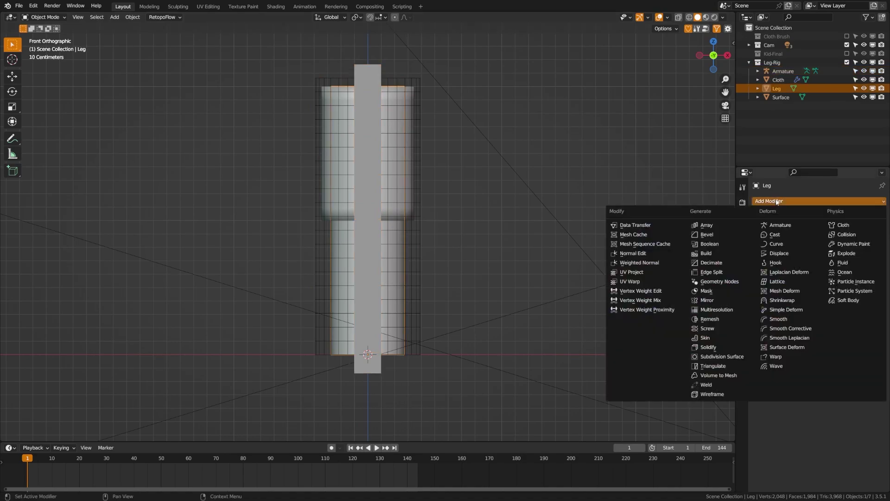
pyautogui.click(794, 348)
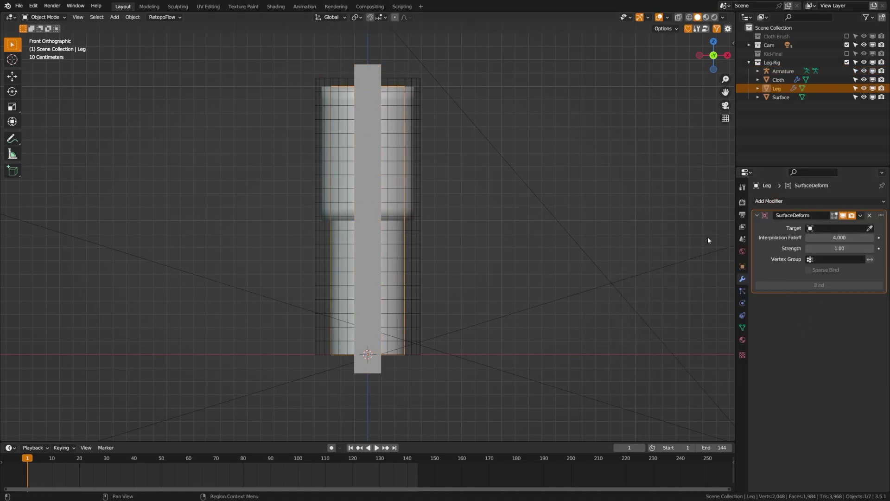
# - Set the Cloth's Surface Deform target to Surface and bind it
pyautogui.click(419, 233)
pyautogui.press('g')
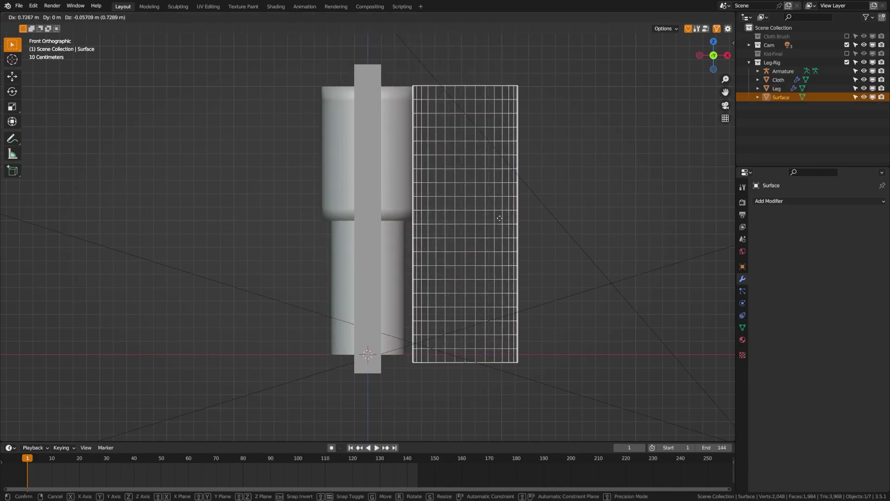
pyautogui.rightClick(370, 256)
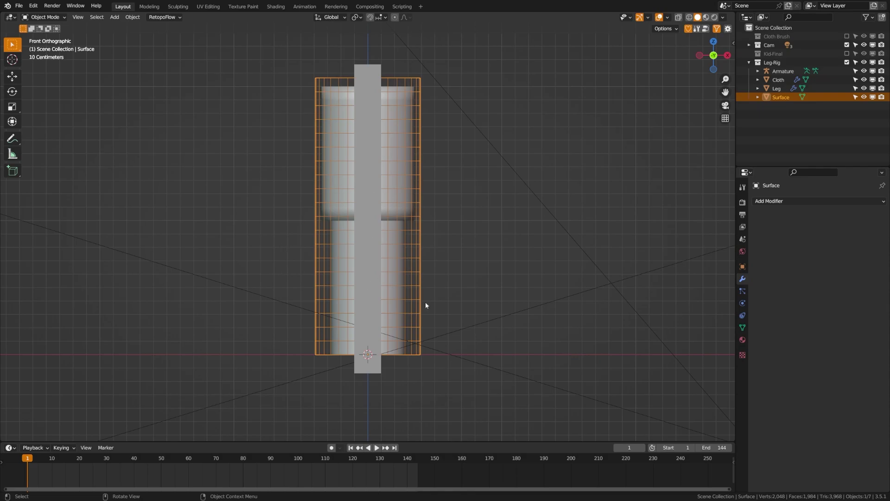
pyautogui.click(797, 203)
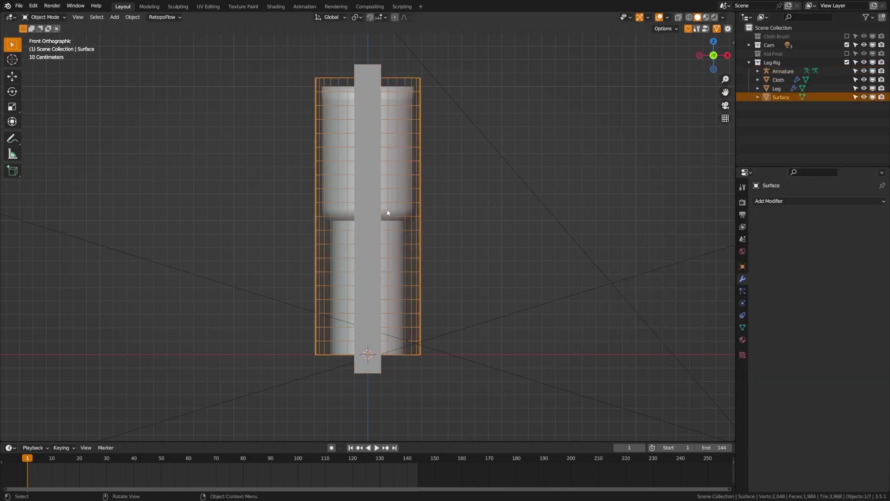
pyautogui.click(387, 213)
pyautogui.click(835, 228)
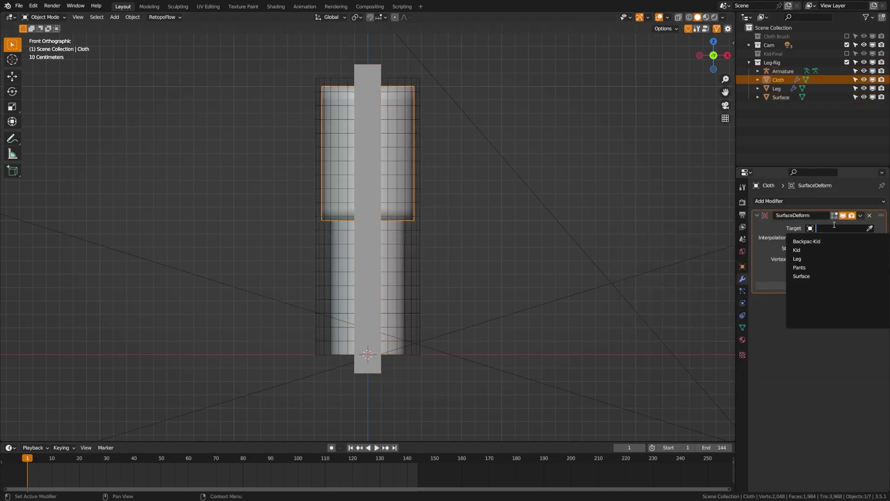
pyautogui.click(816, 277)
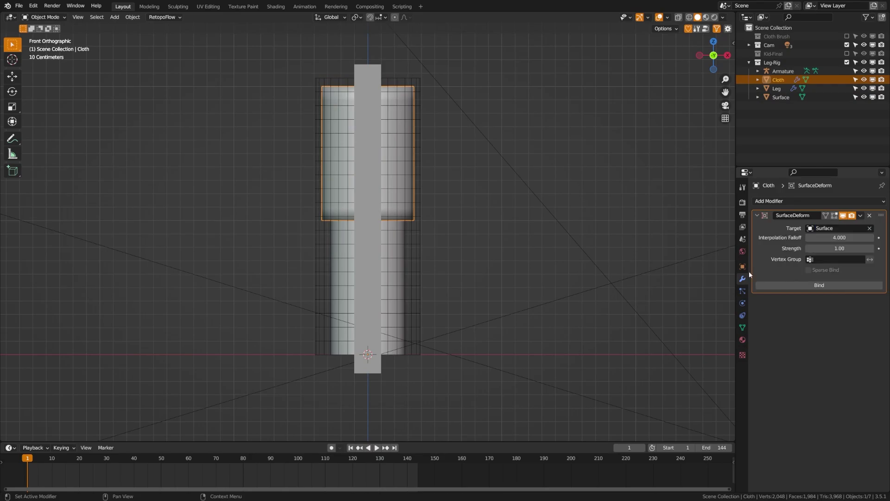
pyautogui.click(813, 284)
# - Test-extrude the Surface's right-edge faces in Edit Mode, then cancel and return to Object Mode
pyautogui.click(417, 233)
pyautogui.hotkey('ctrl', 'Tab')
pyautogui.click(478, 219)
pyautogui.moveTo(395, 131); pyautogui.dragTo(448, 198)
pyautogui.press('e')
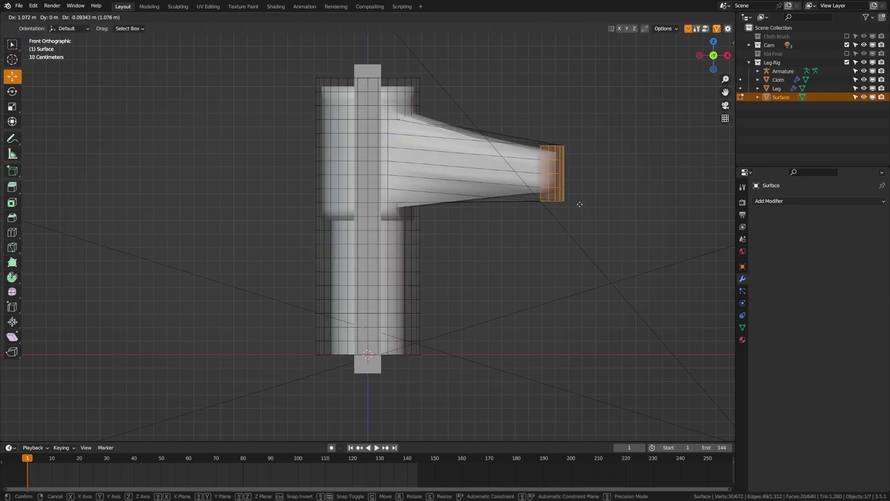
pyautogui.press('Escape')
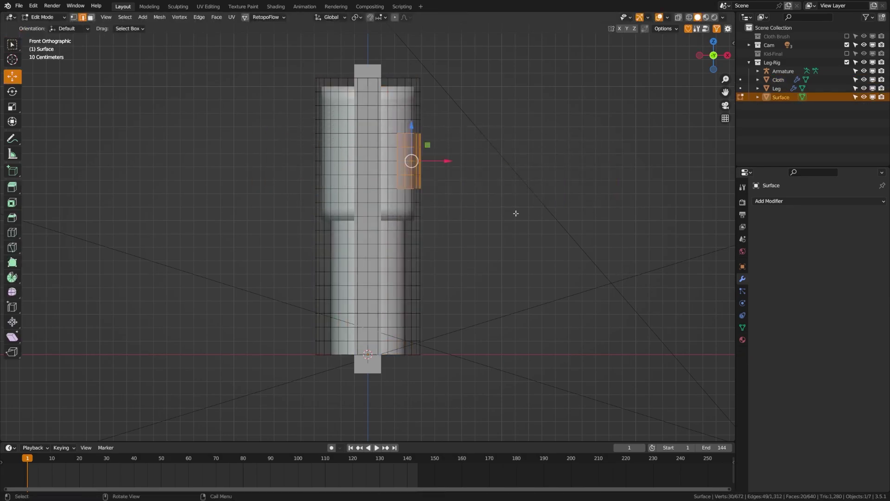
pyautogui.press('Tab')
# - Set the Leg's Surface Deform target to Surface and bind it
pyautogui.click(390, 257)
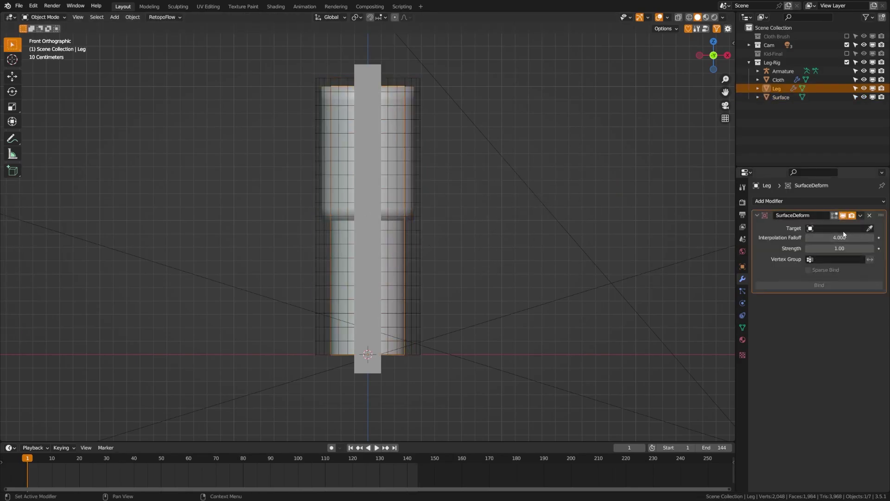
pyautogui.click(837, 228)
pyautogui.click(833, 279)
pyautogui.click(820, 285)
# - Test-move the Surface's right-edge faces to check leg and cloth follow, then cancel
pyautogui.click(410, 247)
pyautogui.press('Tab')
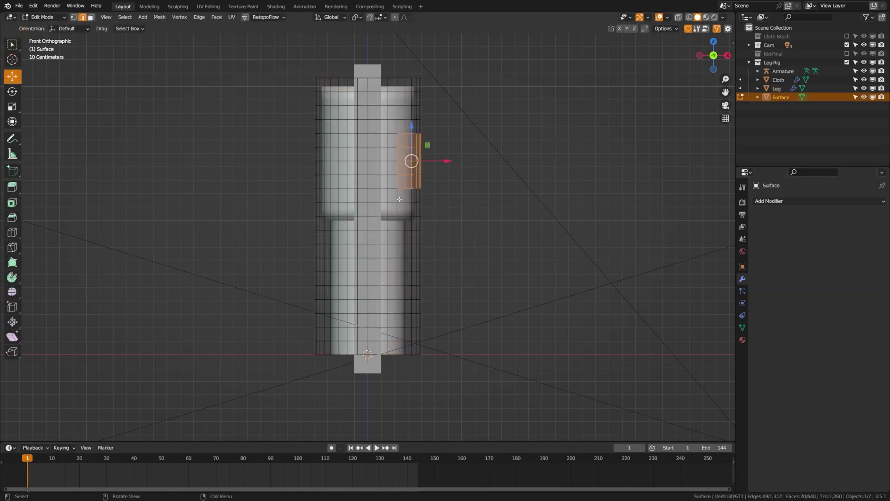
pyautogui.moveTo(397, 183); pyautogui.dragTo(440, 253)
pyautogui.press('g')
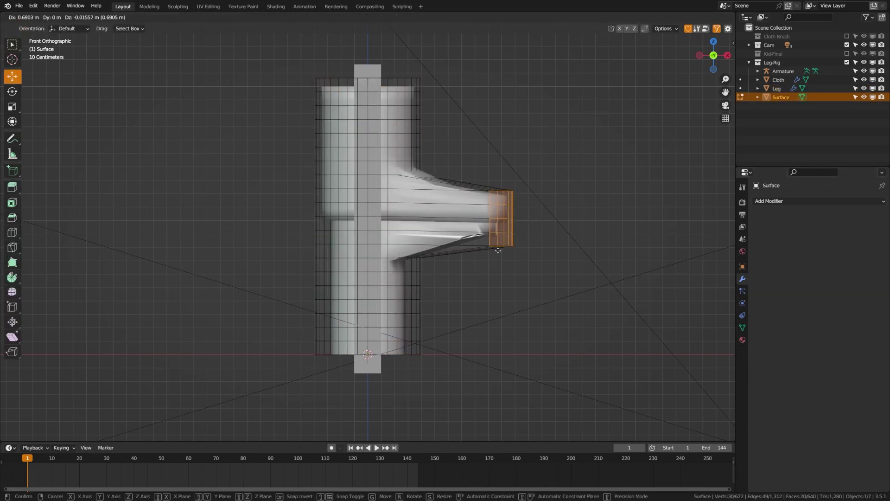
pyautogui.press('Escape')
pyautogui.press('Tab')
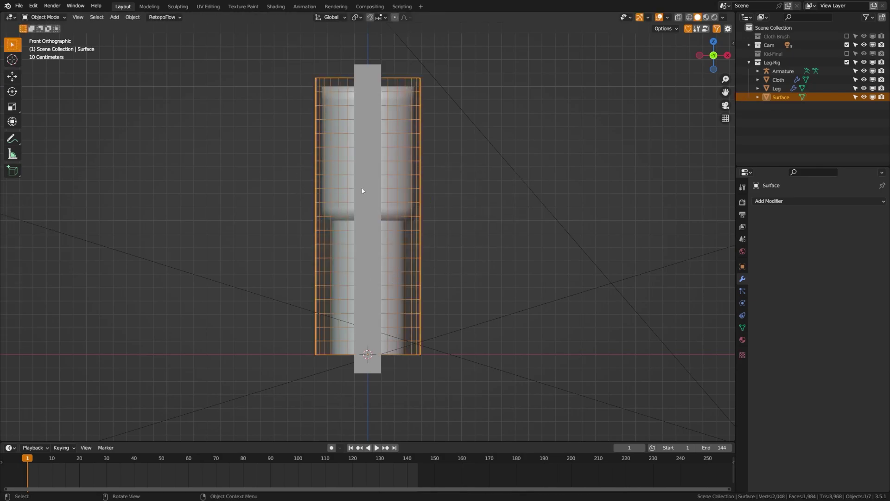
# - Parent the Surface mesh to the Armature With Automatic Weights
pyautogui.click(371, 154)
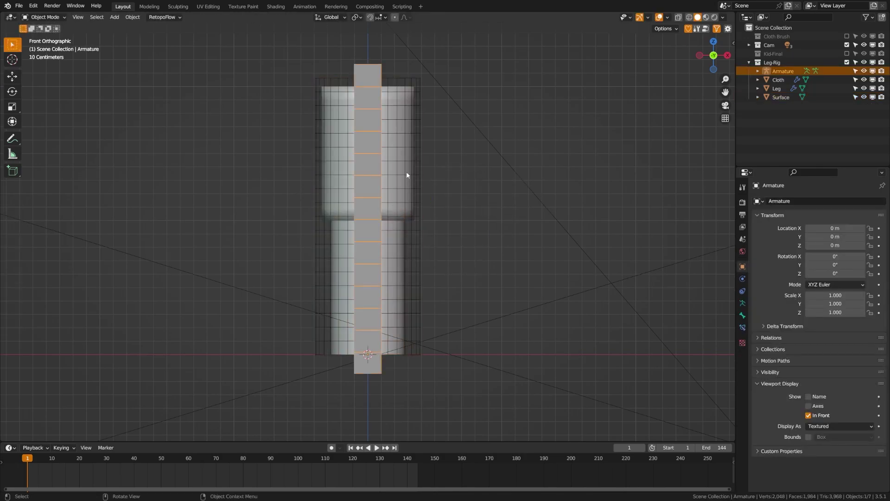
pyautogui.click(416, 228)
pyautogui.keyDown('shift'); pyautogui.click(373, 189); pyautogui.keyUp('shift')
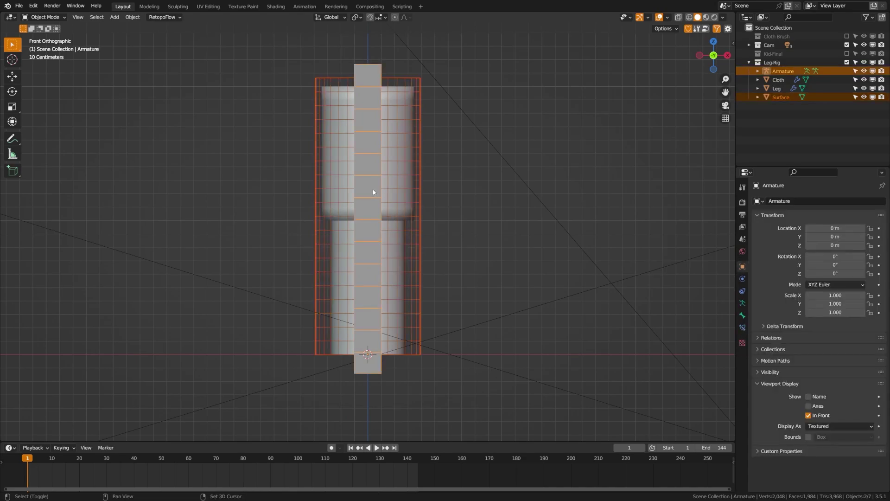
pyautogui.hotkey('ctrl', 'p')
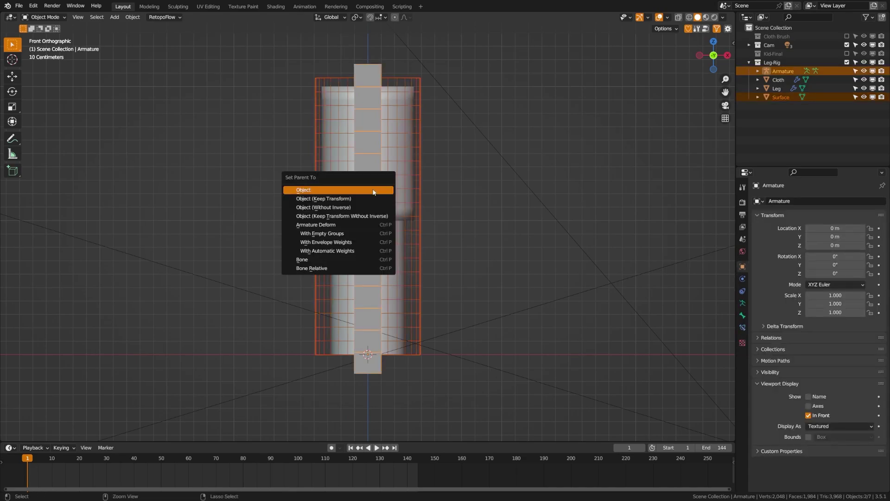
pyautogui.click(346, 250)
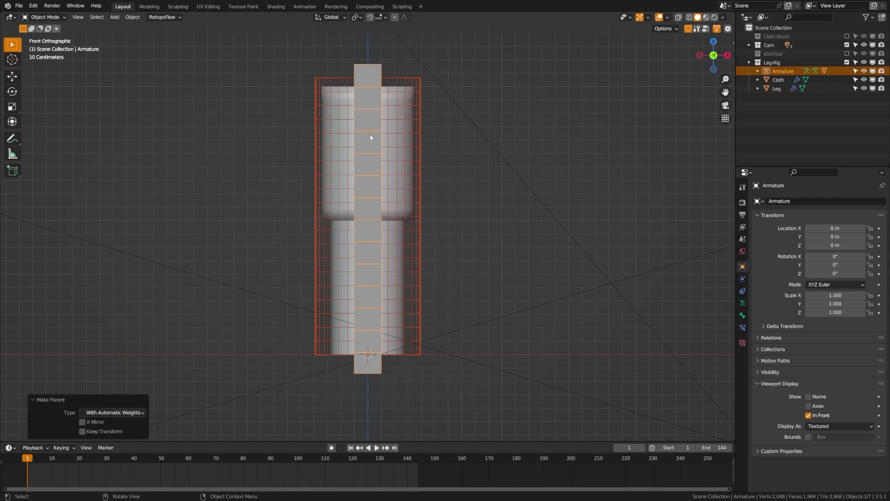
# - In Pose Mode, rotate the bone chain twice to curl it into an arc
pyautogui.hotkey('ctrl', 'Tab')
pyautogui.click(367, 186)
pyautogui.press('r')
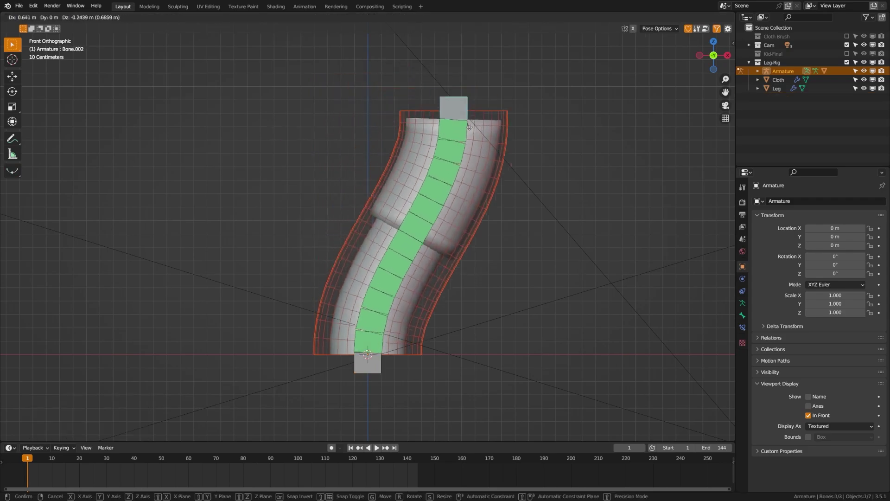
pyautogui.click(445, 139)
pyautogui.press('r')
pyautogui.click(491, 191)
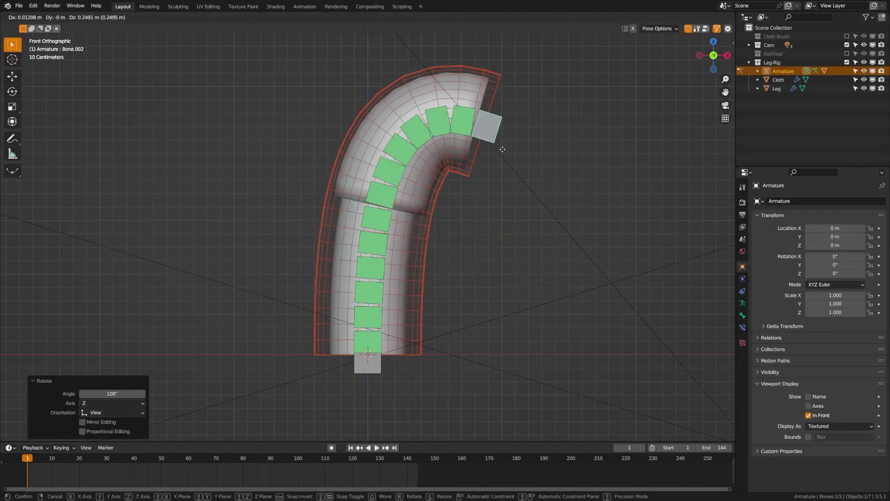